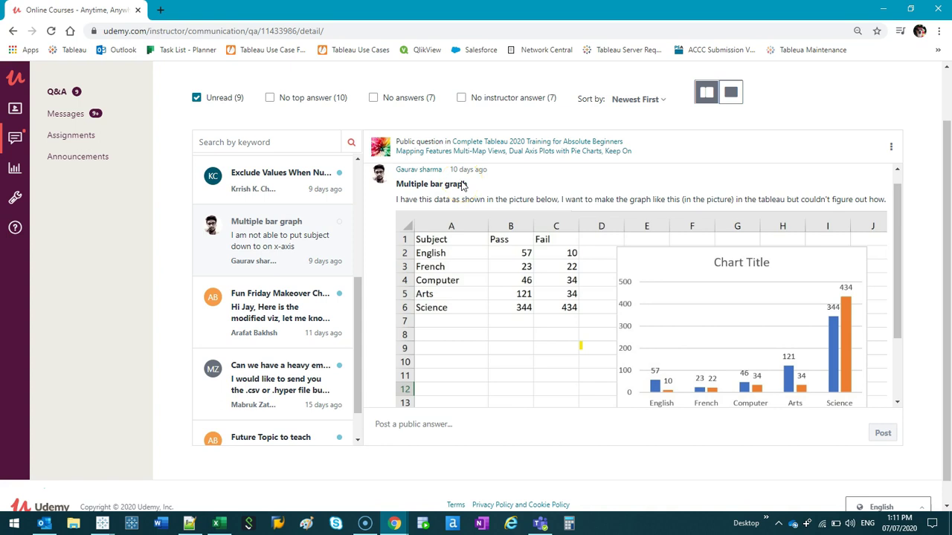
- Underline the subject names along the reference chart's axis in ink
left_click(479, 176)
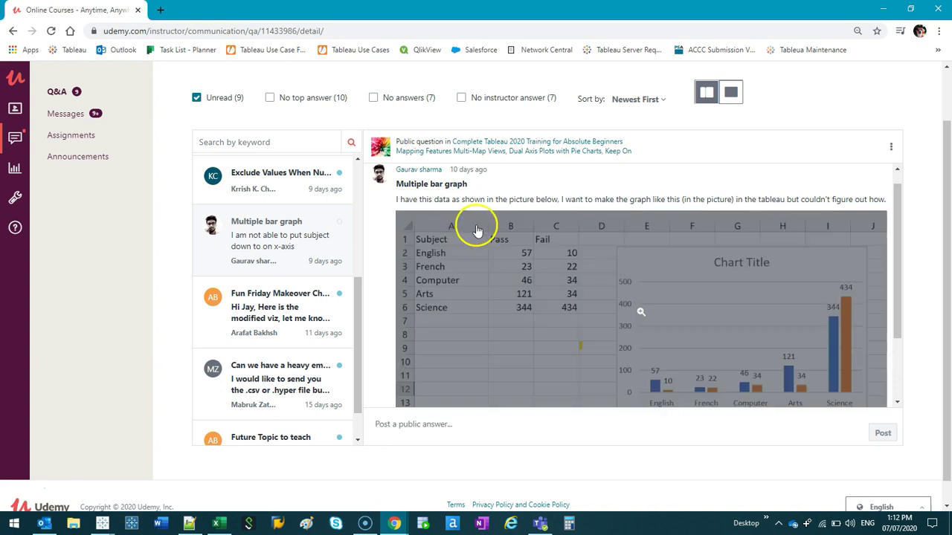
left_click_drag(894, 196, 894, 236)
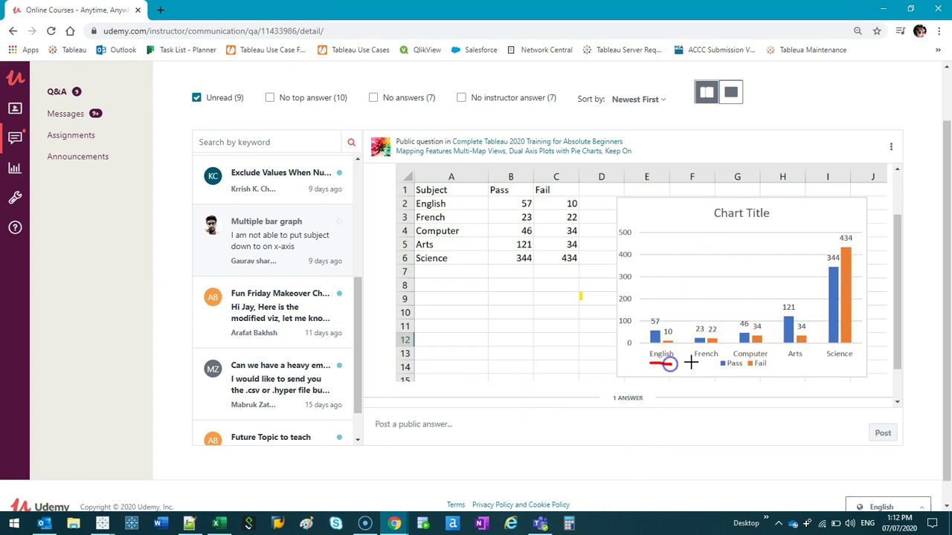
left_click_drag(714, 363, 718, 363)
left_click_drag(740, 359, 829, 365)
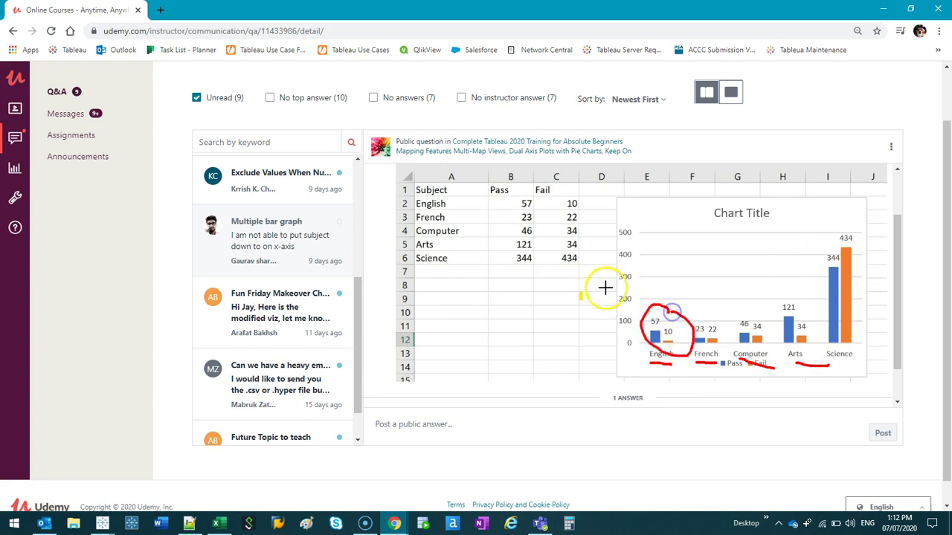
left_click(644, 346)
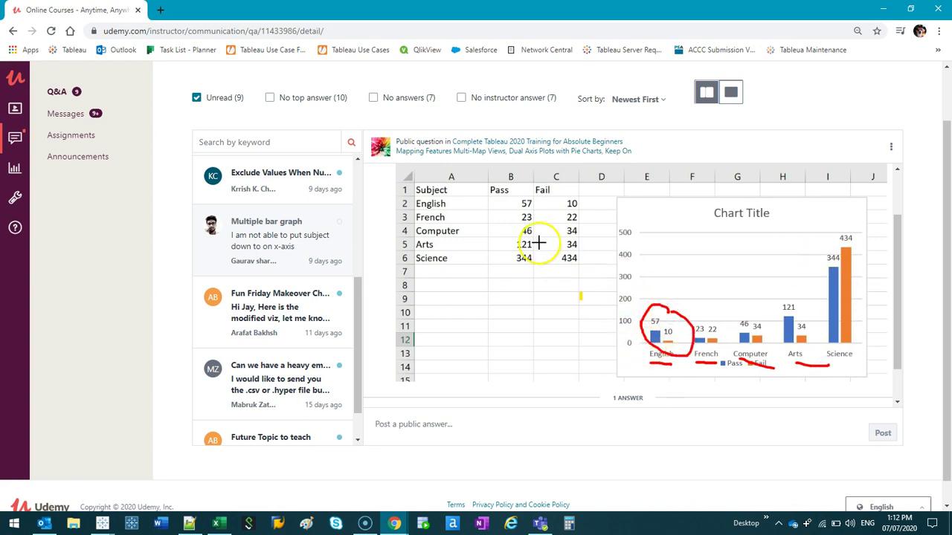
- Annotate the Subject/Pass/Fail table, the Dual Axis Plots title and the French and Computer values, then clear the ink
left_click_drag(412, 176, 495, 176)
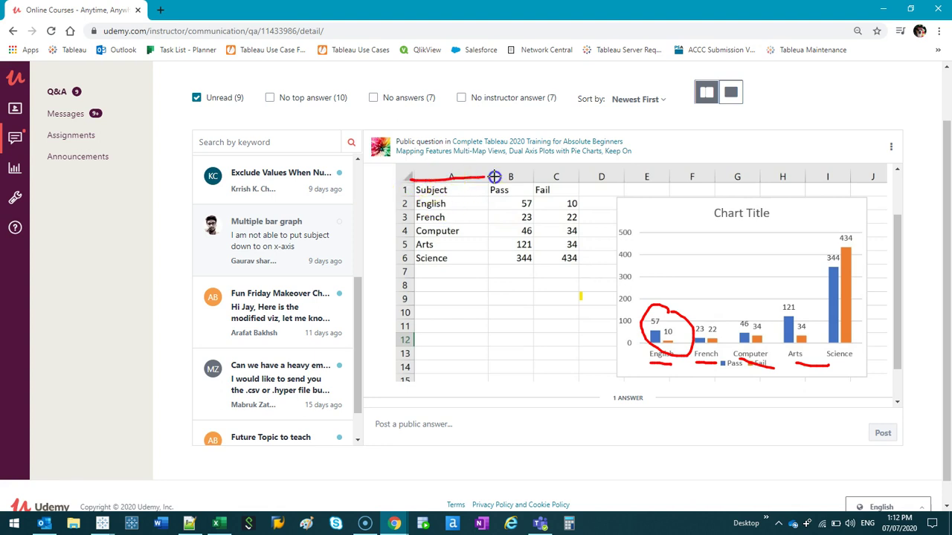
mouse_move(582, 221)
left_mouse_down()
mouse_move(464, 278)
mouse_move(413, 230)
mouse_move(411, 177)
left_mouse_up()
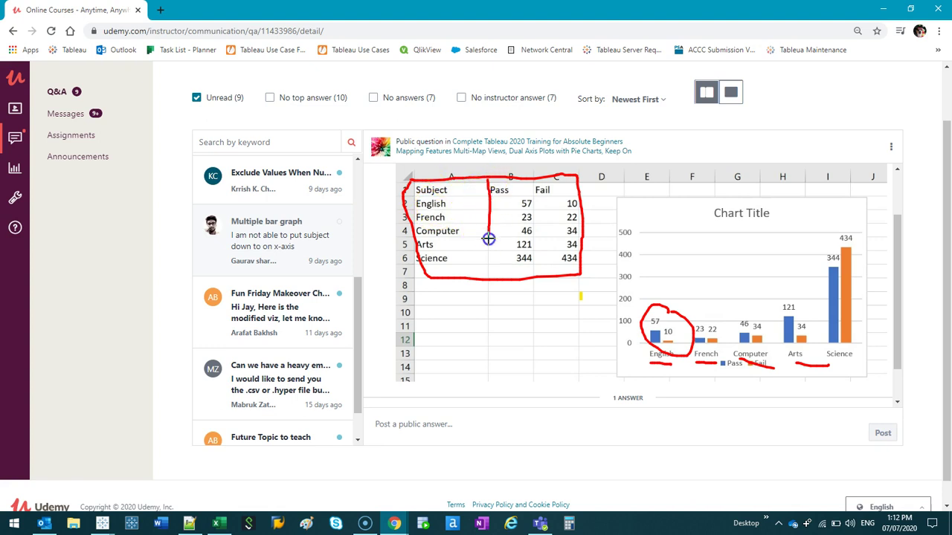
left_click_drag(488, 238, 489, 276)
left_click_drag(400, 197, 484, 199)
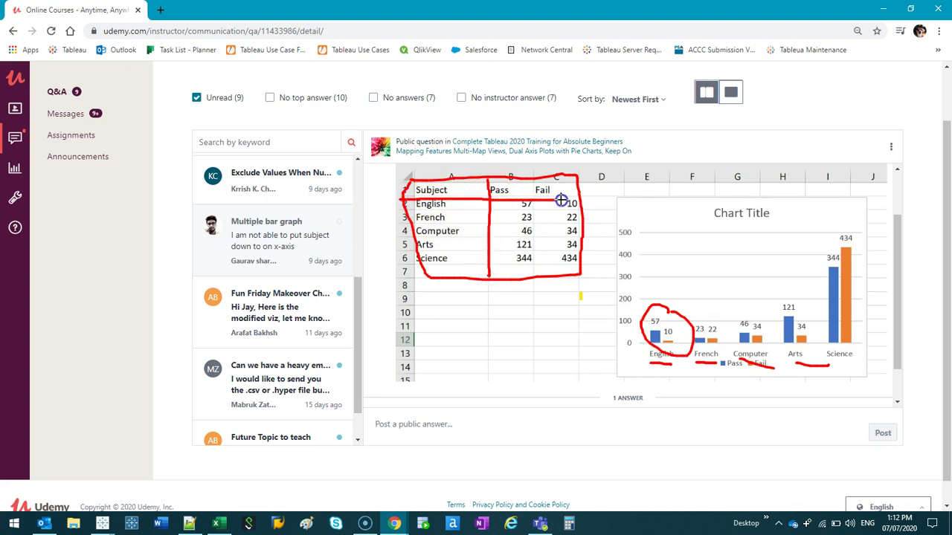
left_click(536, 201)
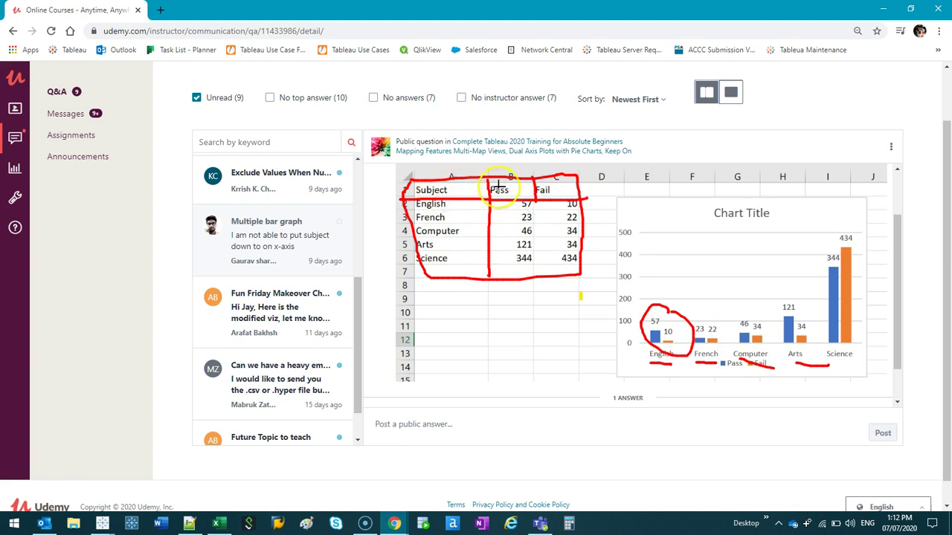
left_click_drag(453, 157, 569, 157)
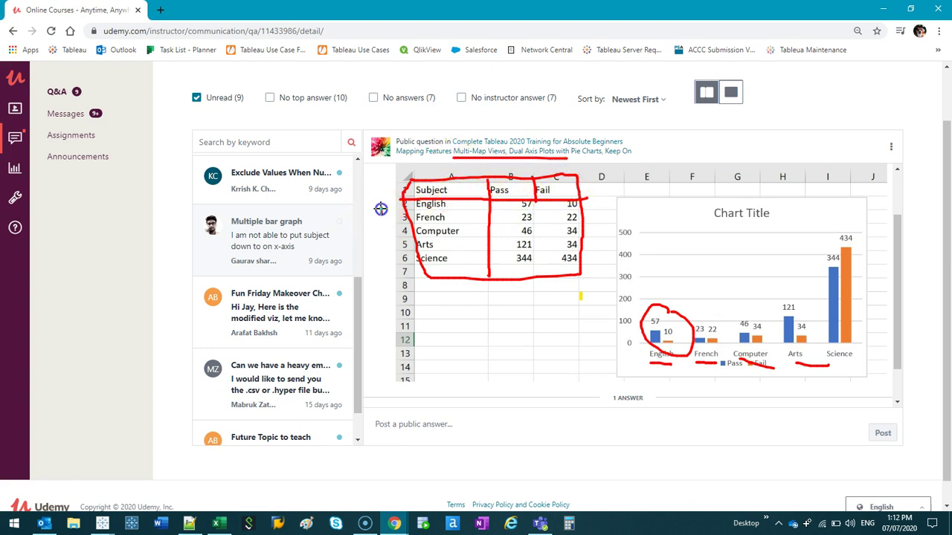
left_click_drag(381, 208, 380, 268)
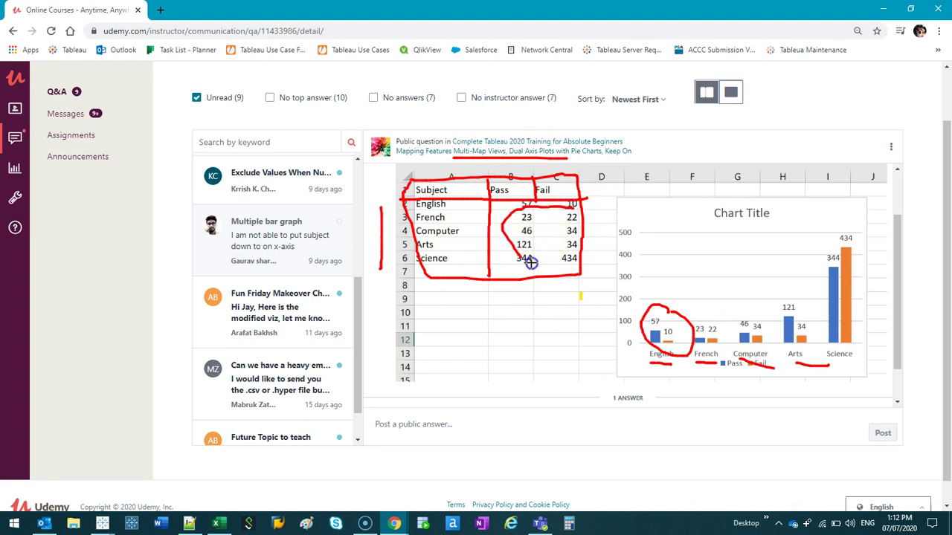
left_click_drag(535, 213, 513, 232)
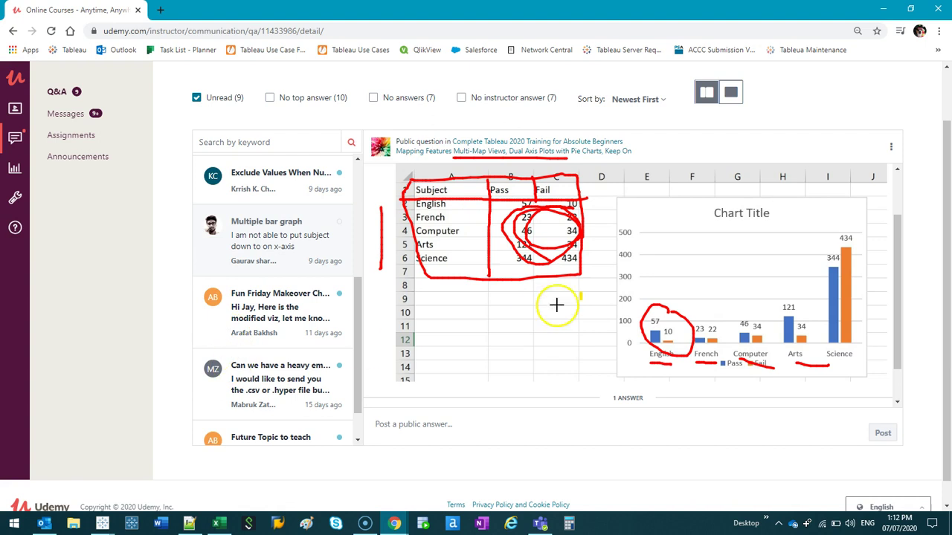
key("Escape")
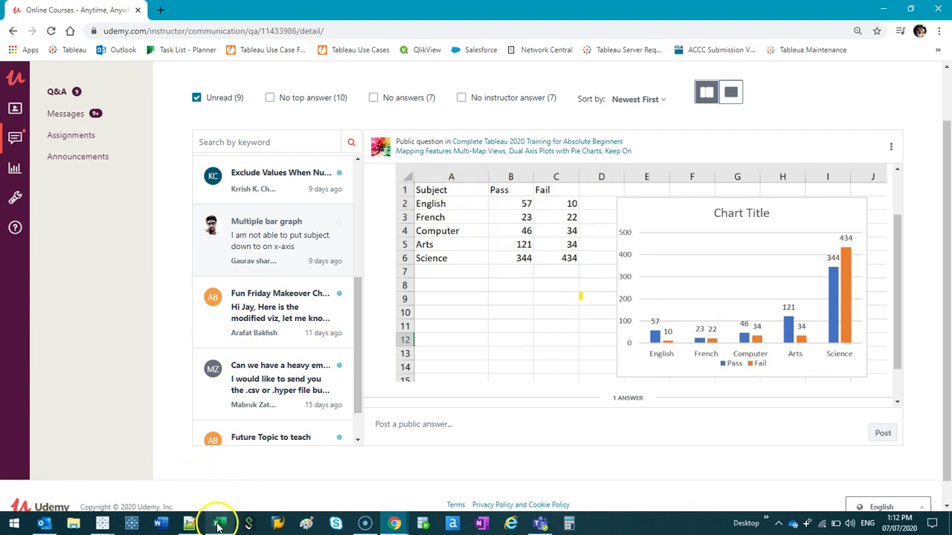
- Centre the Pass and Fail values in the Excel workbook and widen column A
left_click(218, 523)
left_click(238, 202)
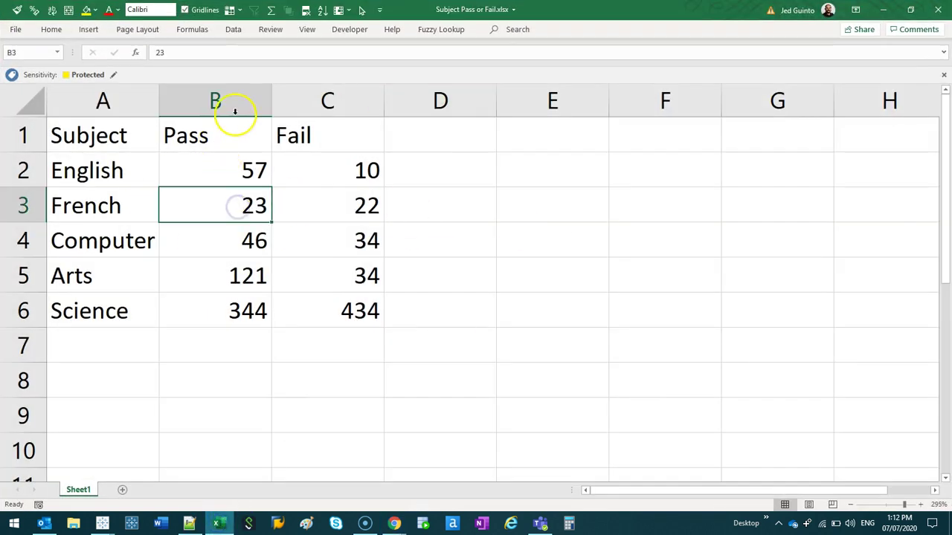
left_click_drag(233, 108, 311, 110)
left_click(944, 75)
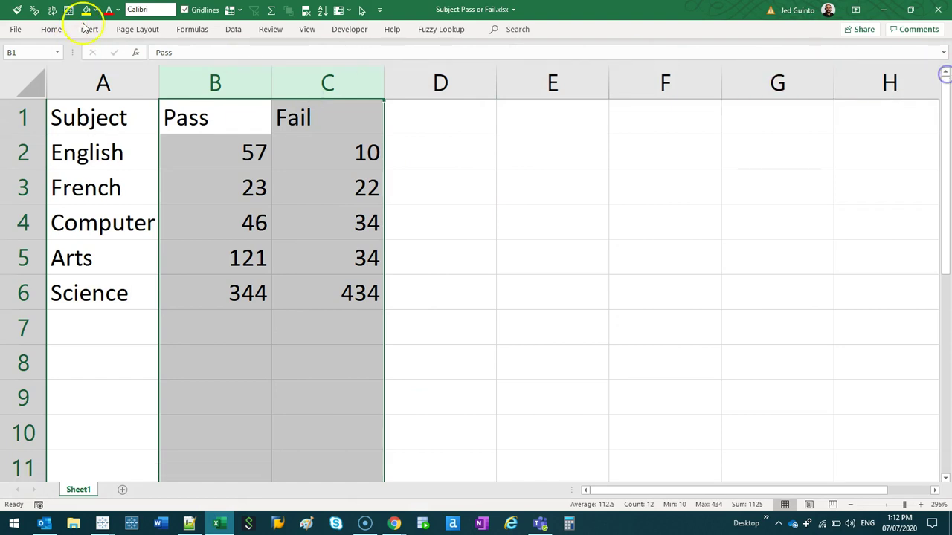
left_click(51, 29)
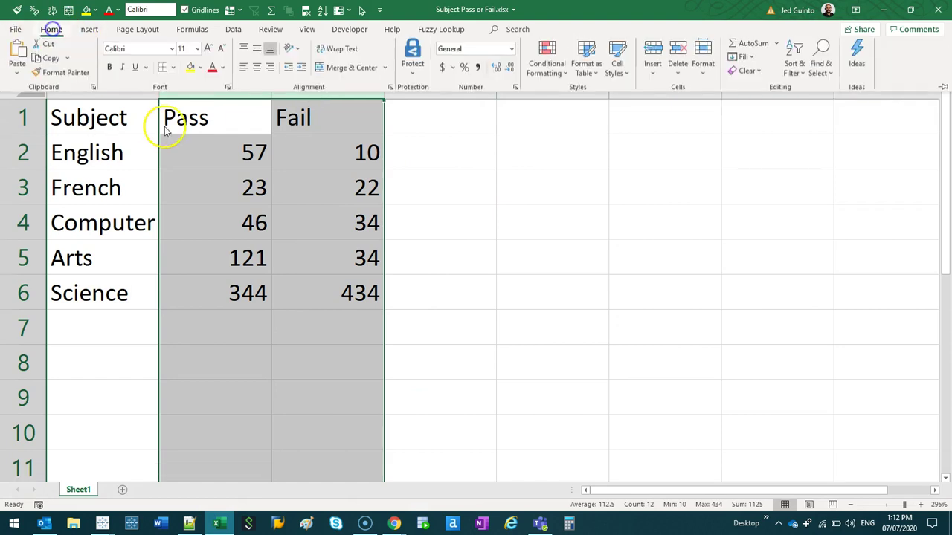
left_click(256, 70)
scroll(235, 249, "down", 5)
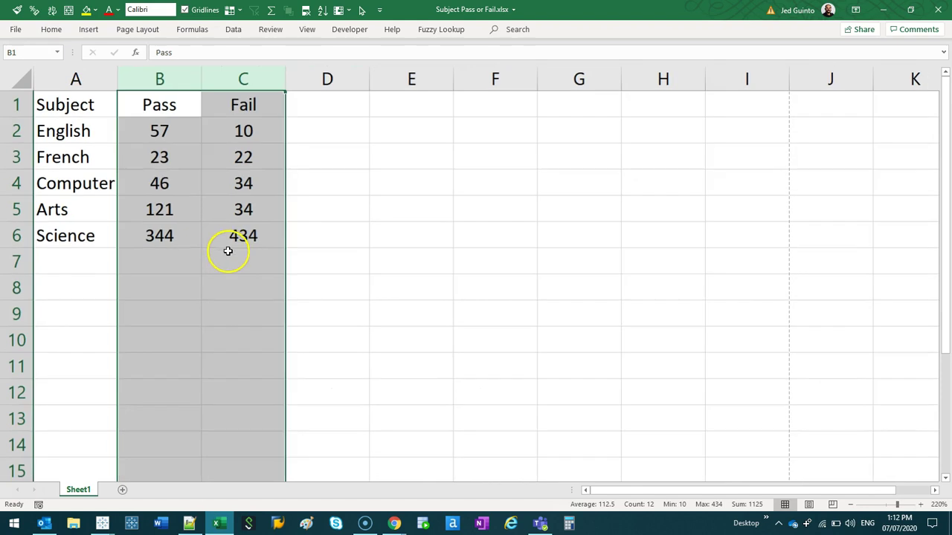
left_click(159, 165)
left_click_drag(117, 79, 139, 78)
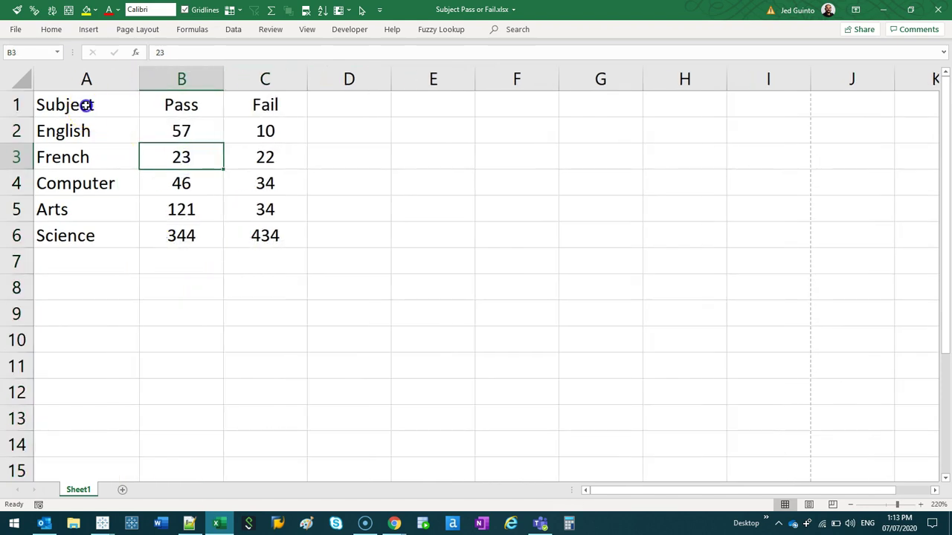
- Copy the Subject/Pass/Fail table to cell F1
left_click_drag(85, 104, 265, 233)
key("ctrl+c")
left_click(510, 100)
key("ctrl+v")
left_click(680, 181)
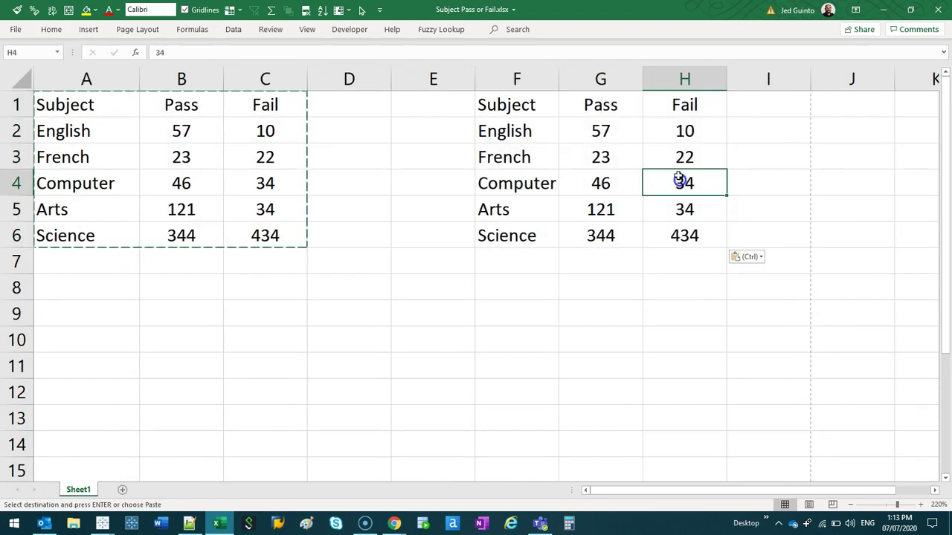
key("Escape")
- Stack the Fail values below the Pass values at G8, with their subject names beside them from F9
left_click_drag(675, 104, 672, 236)
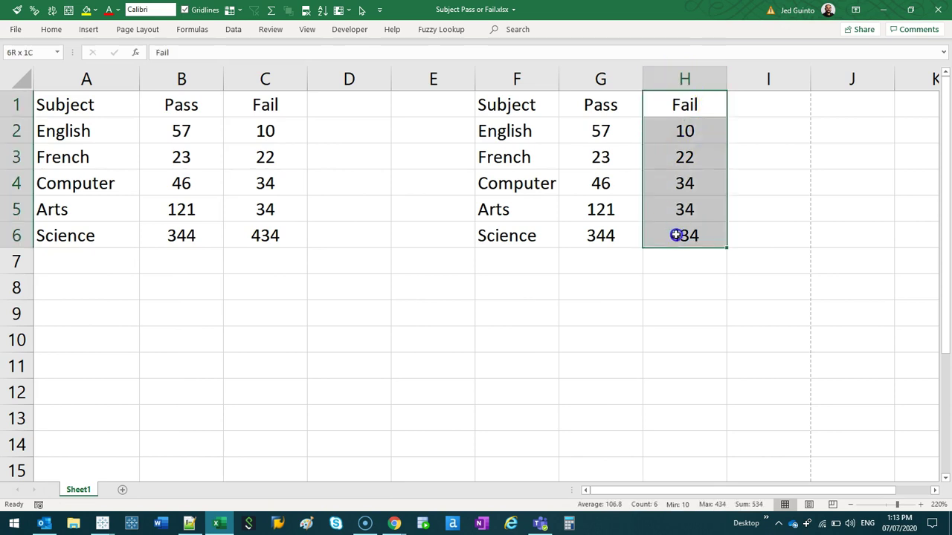
key("ctrl+c")
left_click(620, 283)
key("ctrl+v")
left_click_drag(521, 131, 516, 231)
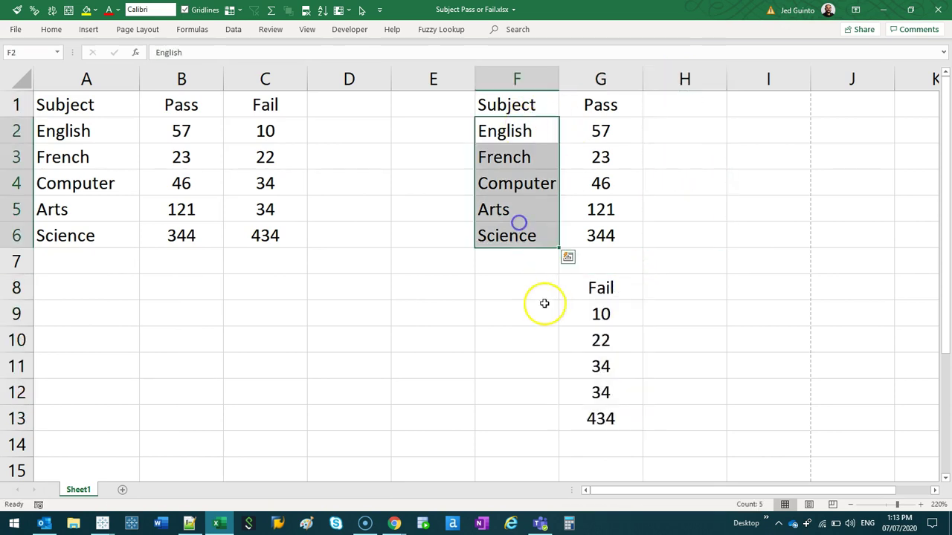
key("ctrl+x")
left_click(539, 320)
key("ctrl+v")
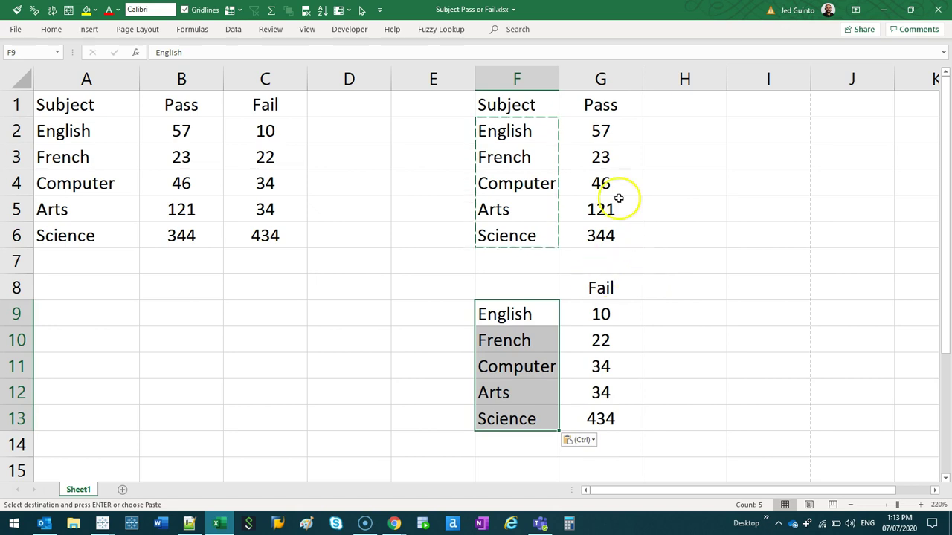
- Insert column G, fill it with Pass for G2:G6 and Fail for G9:G13, and delete gap rows 7–8
left_click(615, 78)
key("ctrl+shift+plus")
left_click(681, 104)
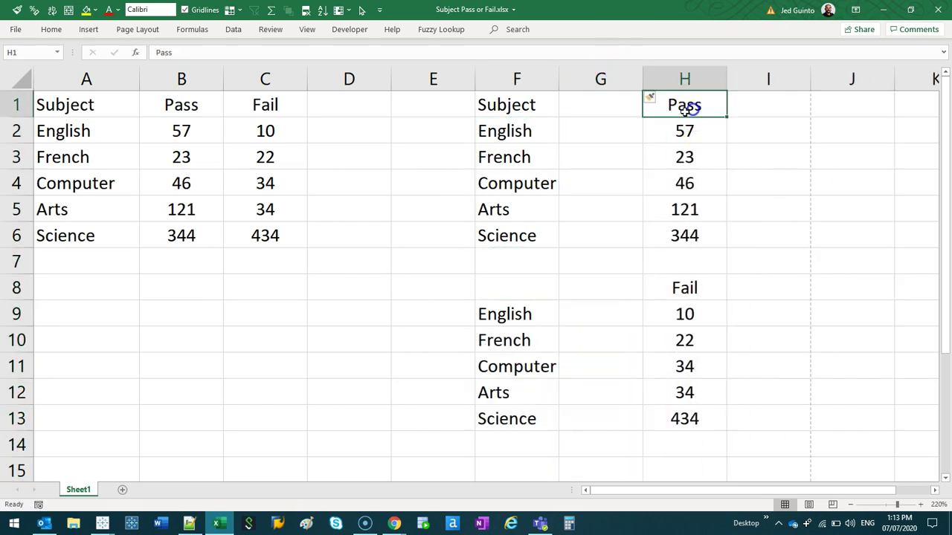
key("ctrl+c")
left_click_drag(601, 131, 597, 236)
key("ctrl+v")
left_click(678, 285)
key("ctrl+c")
left_click_drag(606, 314, 618, 418)
key("ctrl+v")
left_click_drag(538, 252, 678, 286)
key("ctrl+minus")
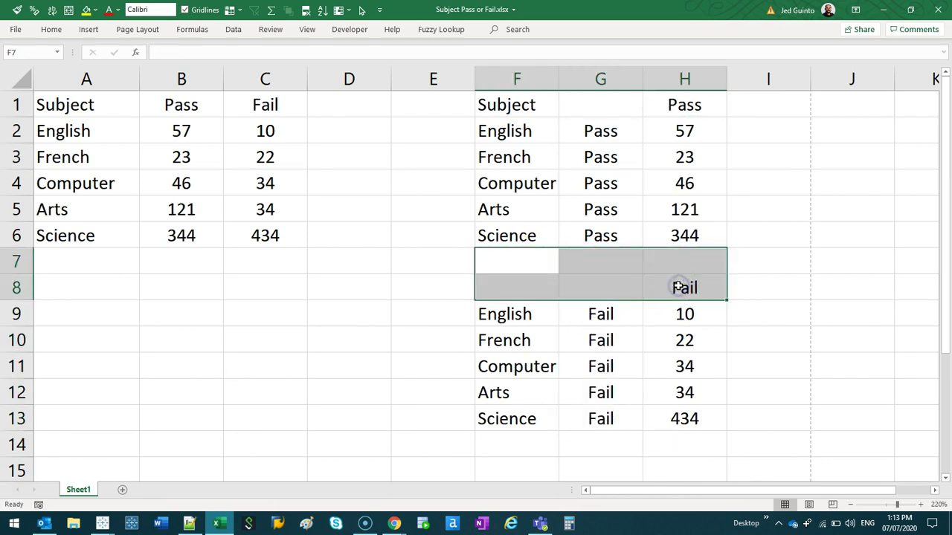
key("Return")
- Label G1 'Pass/Fail' and H1 'Score', and widen column G to fit
key("Up")
key("Right")
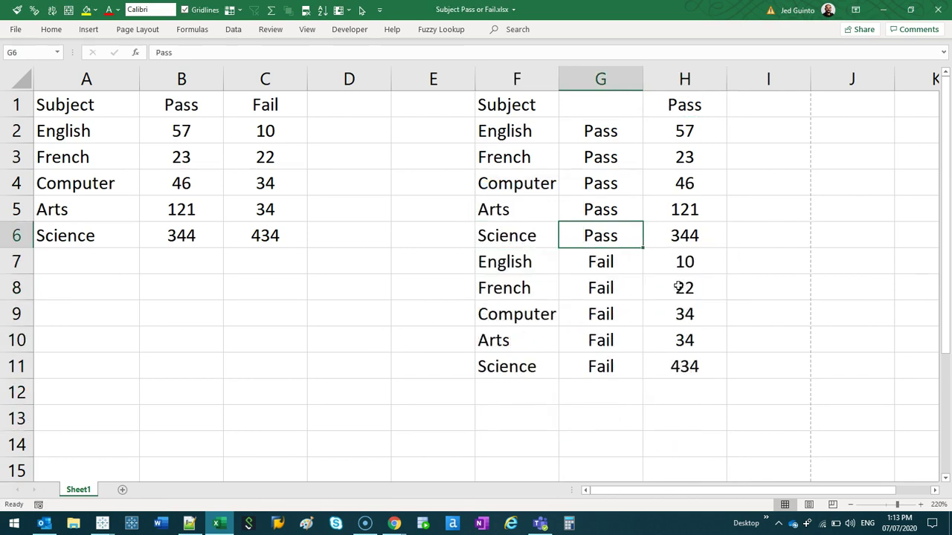
key("ctrl+Up")
key("Up")
type("Score")
key("Return")
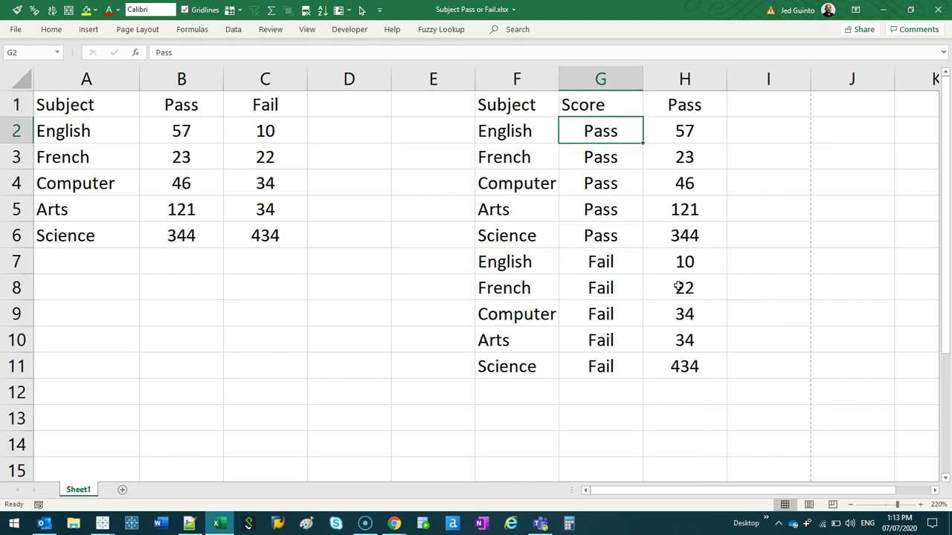
left_click(701, 105)
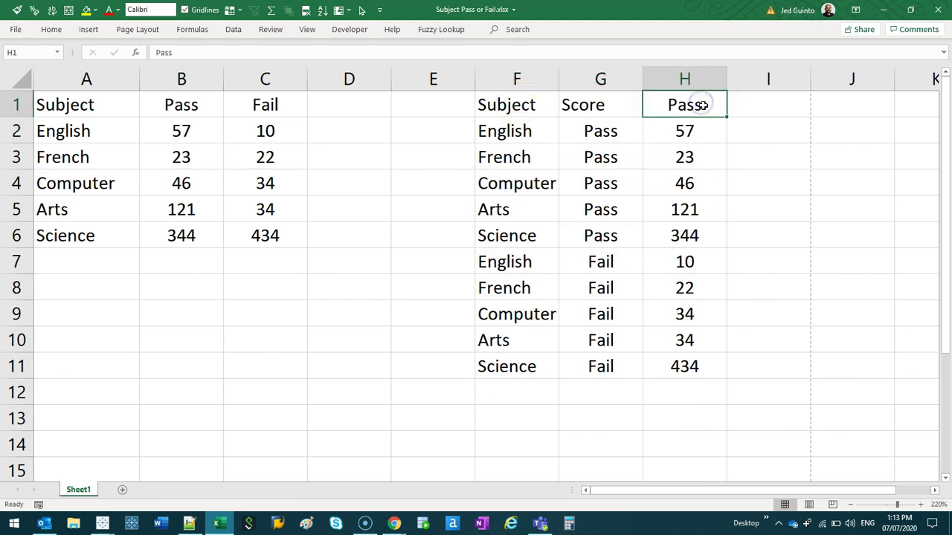
key("Left")
type("a")
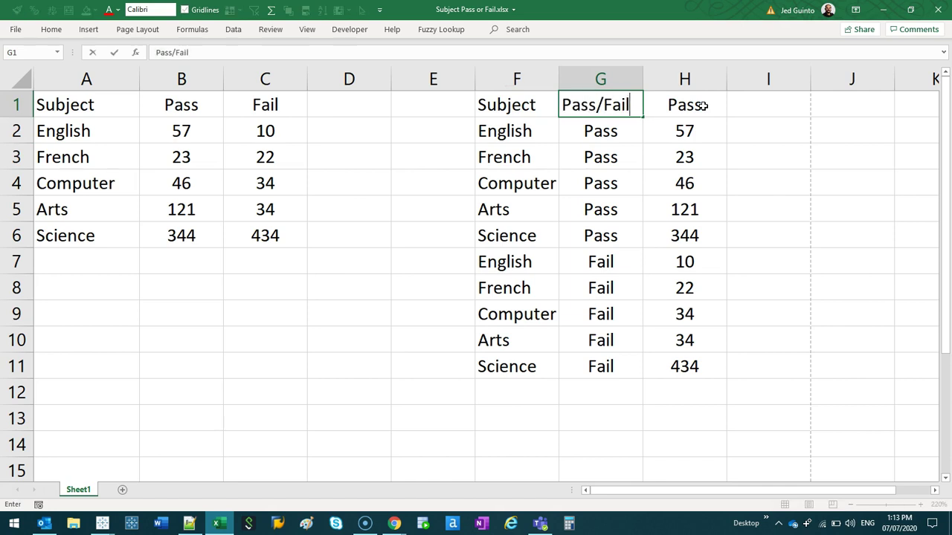
key("Tab")
type("Score")
key("Return")
left_click_drag(639, 79, 654, 79)
- Widen column F and mark the Subject, Pass/Fail and Pass/Fail headers with ink arrows, then clear them
left_click_drag(559, 80, 573, 78)
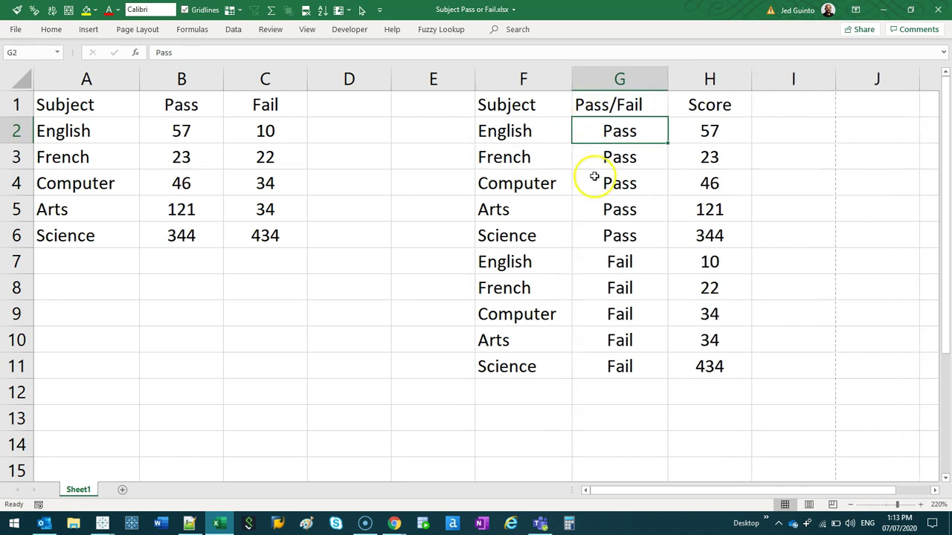
mouse_move(534, 128)
left_mouse_down()
mouse_move(510, 398)
mouse_move(541, 352)
left_mouse_up()
left_click_drag(624, 128, 609, 398)
mouse_move(591, 348)
left_mouse_down()
mouse_move(612, 389)
mouse_move(641, 344)
left_mouse_up()
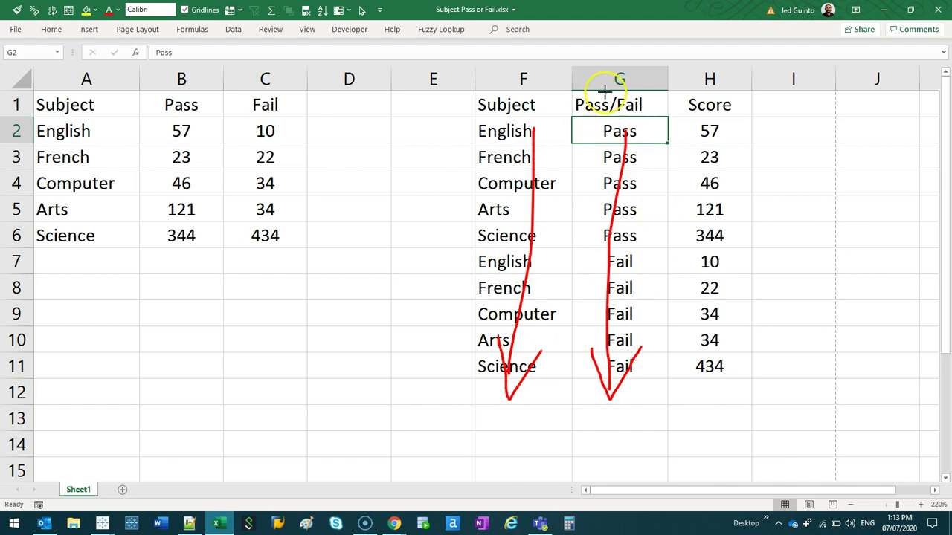
mouse_move(140, 117)
left_mouse_down()
mouse_move(291, 115)
mouse_move(310, 181)
mouse_move(159, 249)
left_mouse_up()
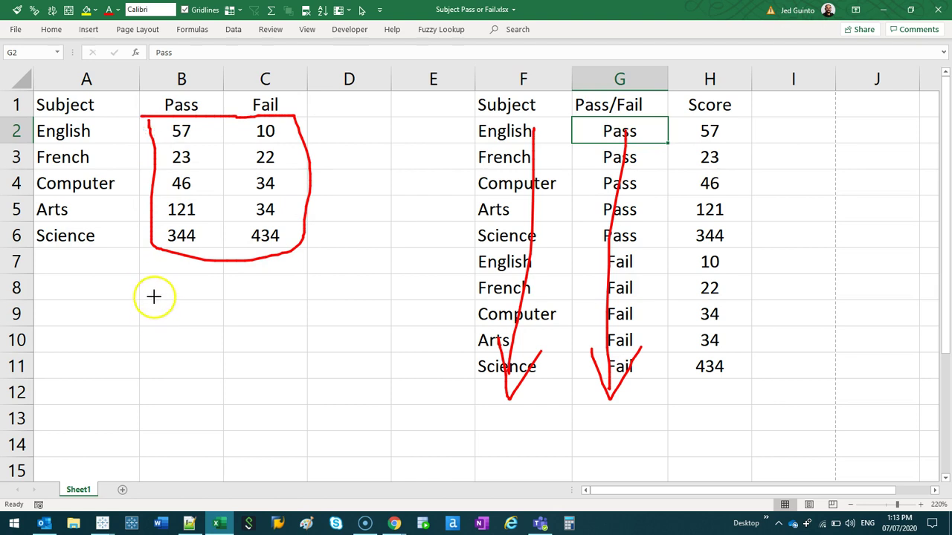
key("Escape")
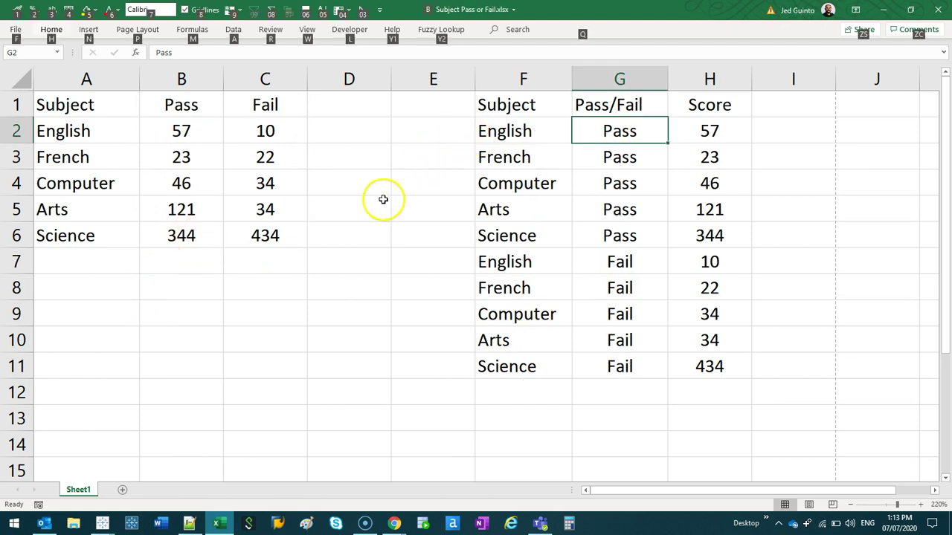
- Delete columns F through H and save the workbook
left_click_drag(547, 111, 682, 362)
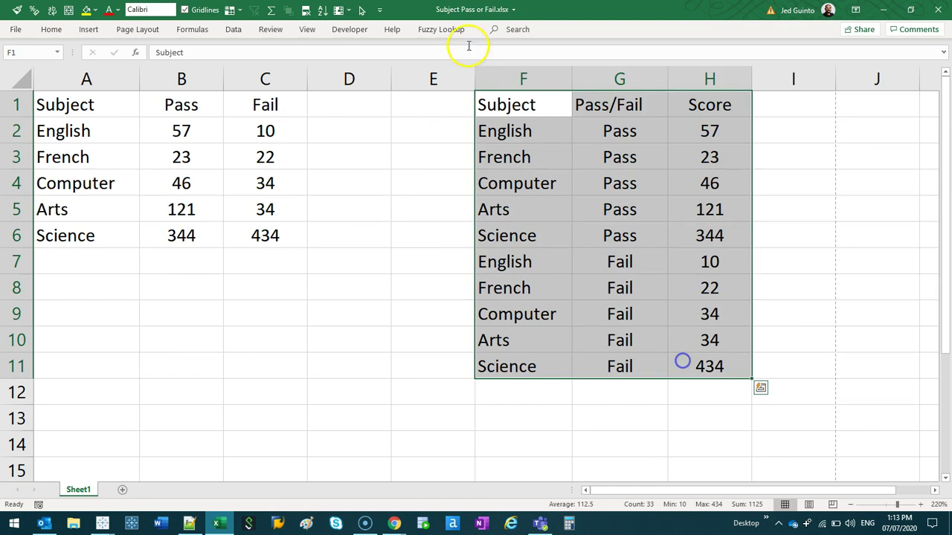
left_click_drag(523, 77, 673, 65)
key("ctrl+minus")
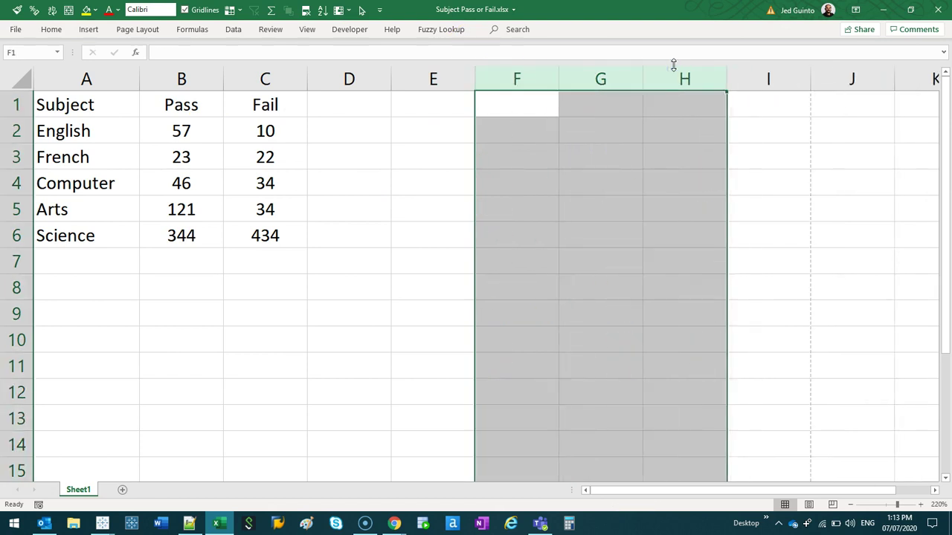
left_click(293, 204)
key("ctrl+s")
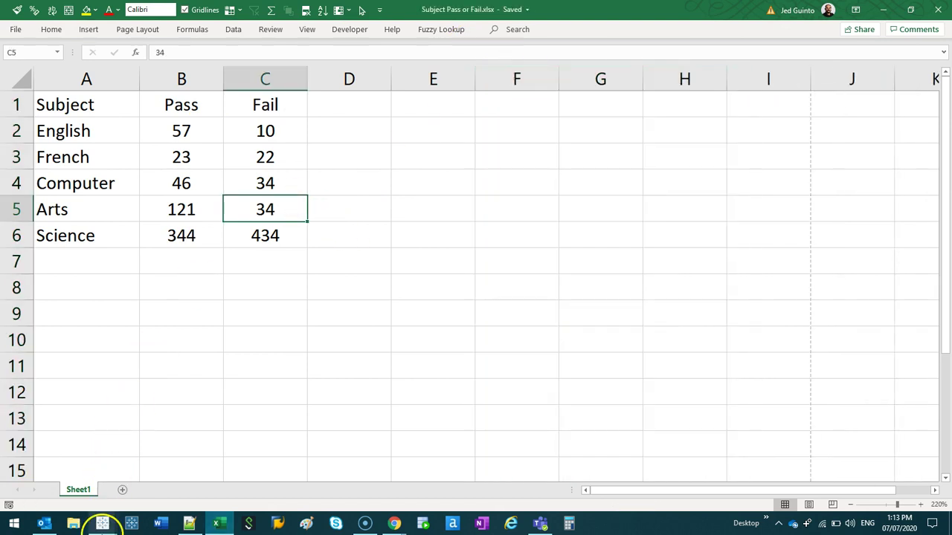
- Bring up the Tableau Book2 window maximized and mark the Pass and Fail column labels in ink
mouse_move(102, 525)
left_click(202, 493)
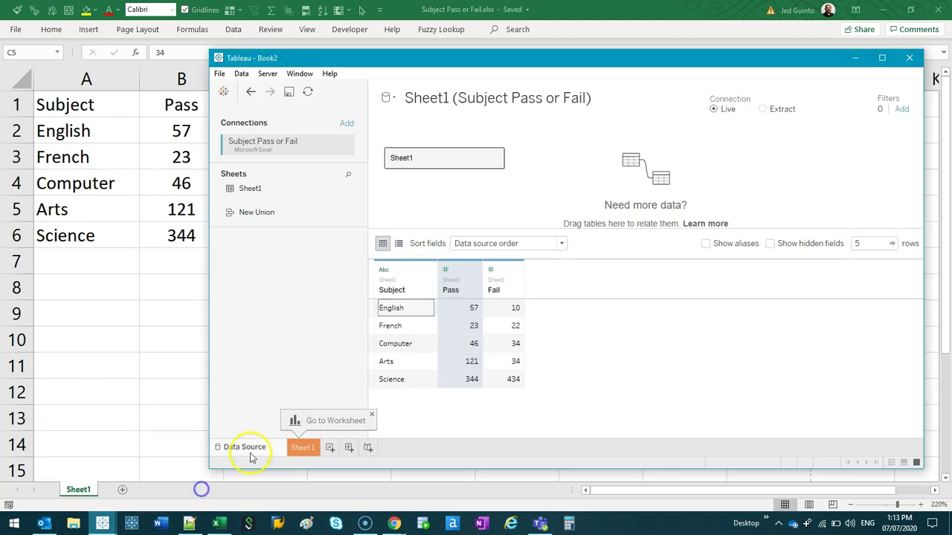
left_click(882, 62)
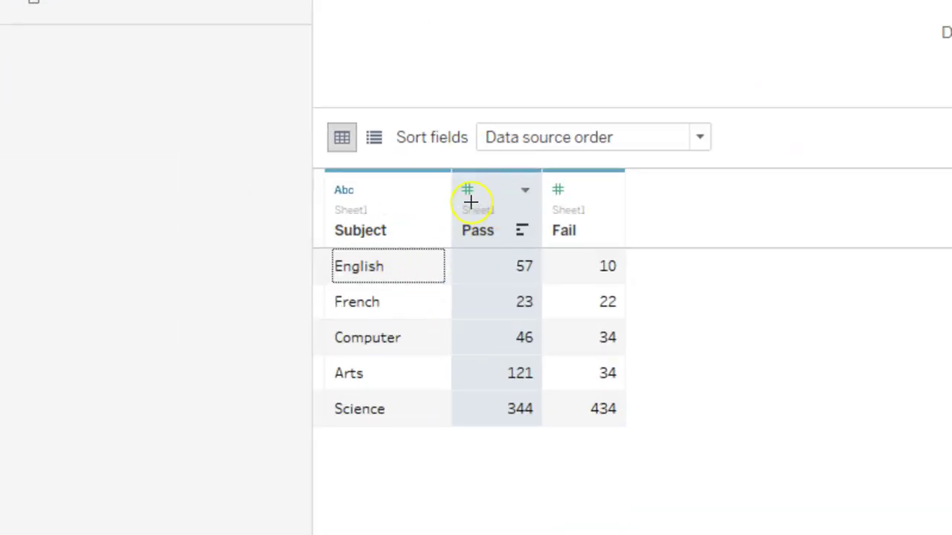
mouse_move(461, 209)
left_mouse_down()
mouse_move(537, 210)
mouse_move(461, 212)
left_mouse_up()
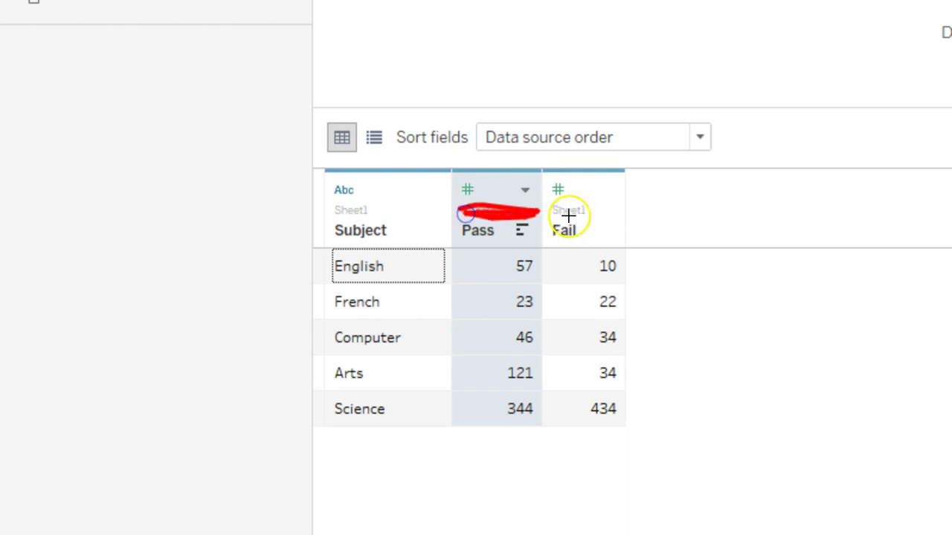
mouse_move(552, 214)
left_mouse_down()
mouse_move(608, 215)
mouse_move(574, 214)
left_mouse_up()
mouse_move(604, 173)
left_mouse_down()
mouse_move(558, 172)
mouse_move(574, 212)
mouse_move(591, 172)
mouse_move(568, 193)
left_mouse_up()
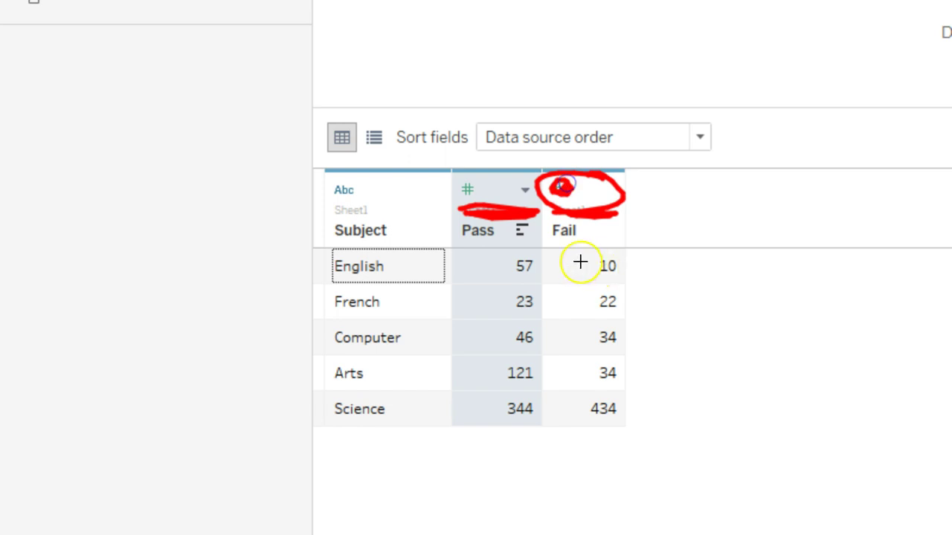
left_click_drag(553, 236, 570, 237)
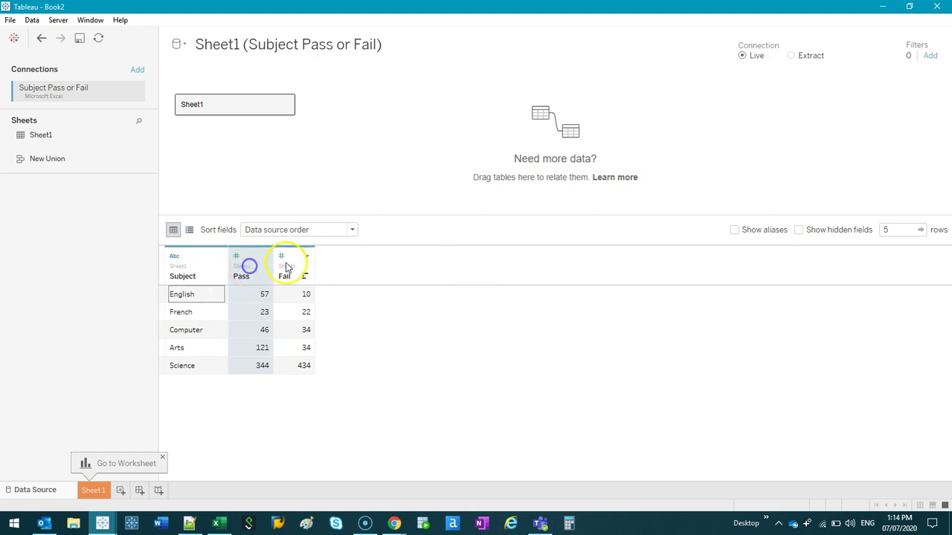
- Check the Fail column's data type, then select both the Pass and Fail columns
left_click(281, 256)
left_click(408, 233)
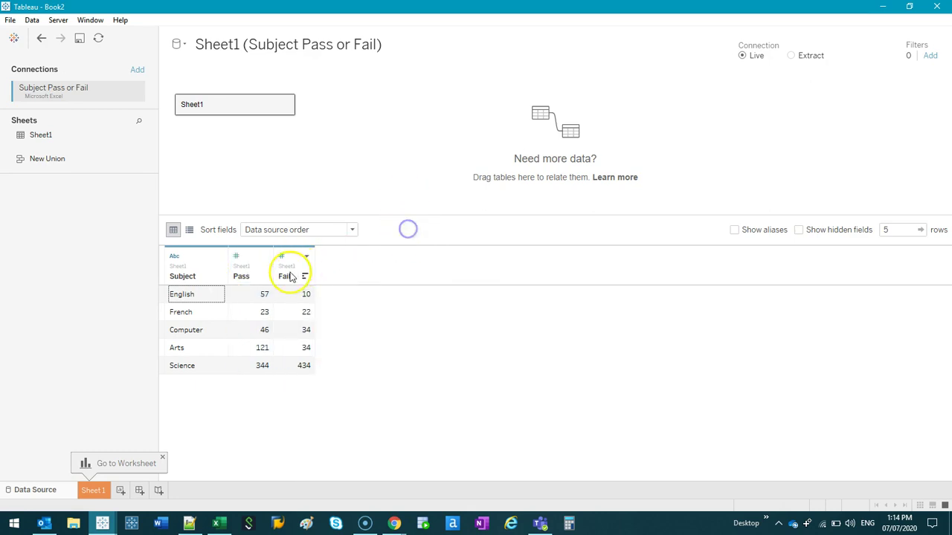
left_click(294, 266)
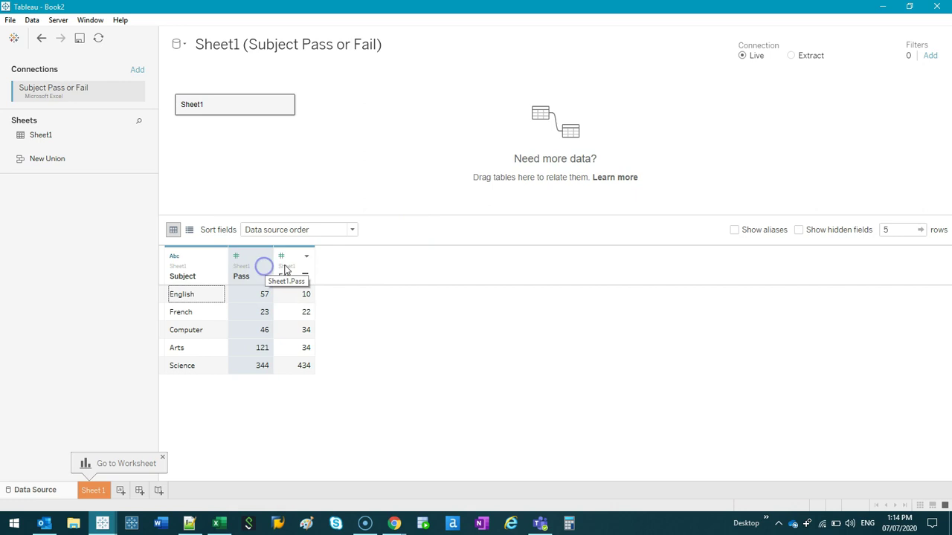
left_click(265, 268)
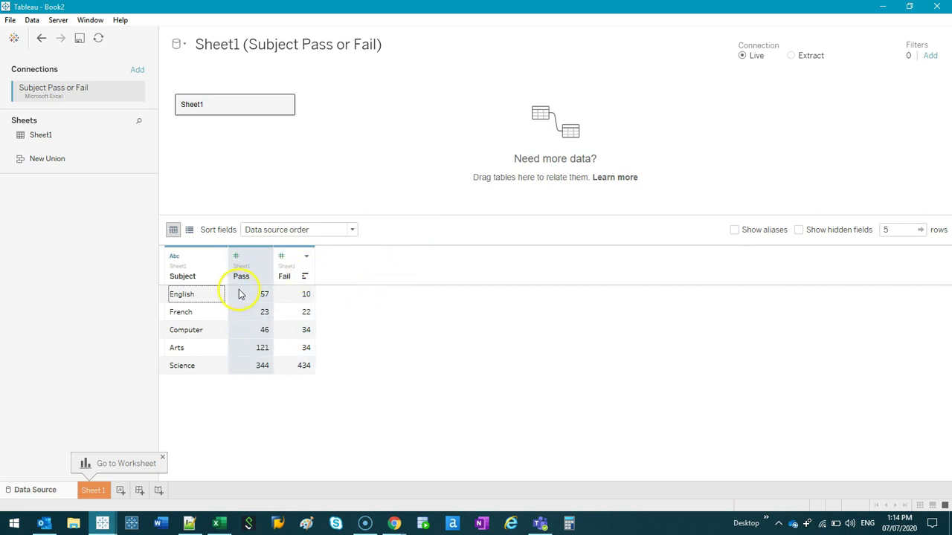
left_click(294, 270, "ctrl")
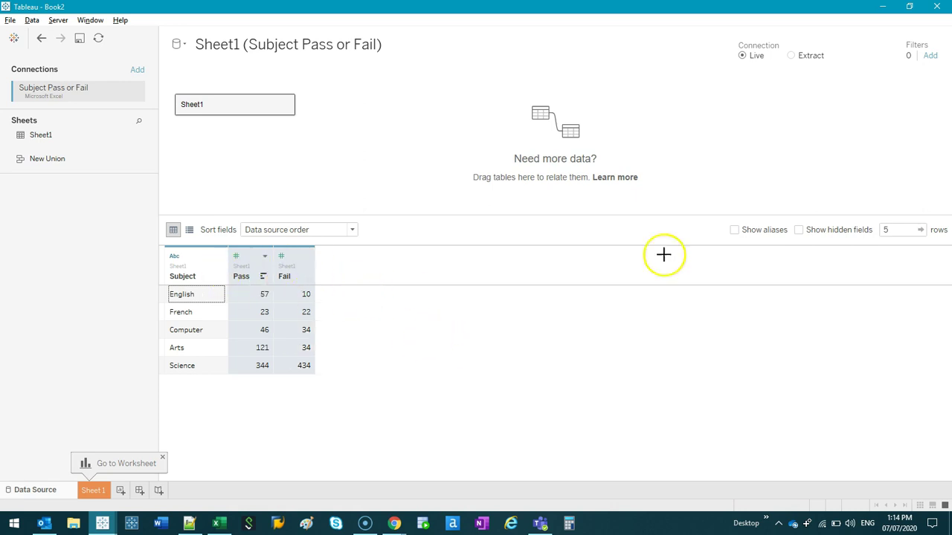
mouse_move(326, 274)
left_mouse_down()
mouse_move(474, 280)
mouse_move(624, 277)
mouse_move(651, 263)
mouse_move(653, 291)
left_mouse_up()
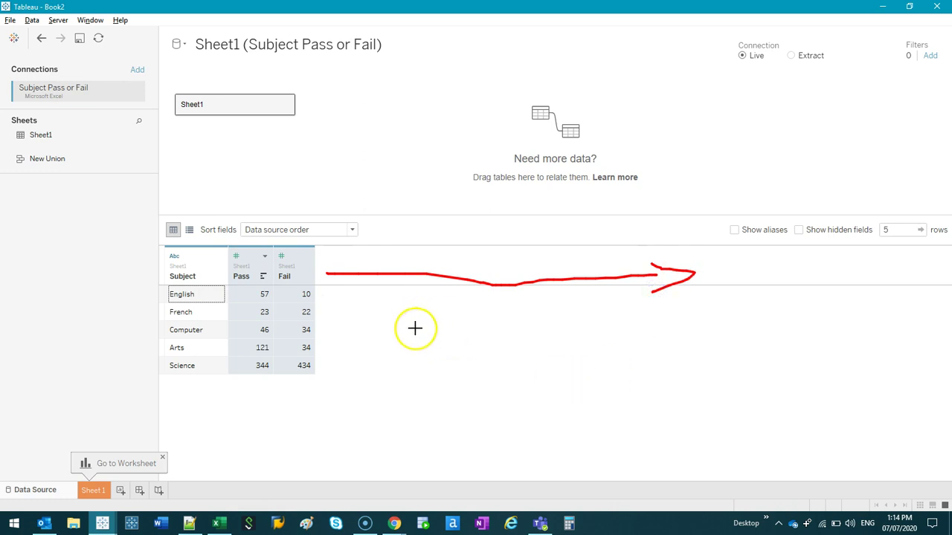
key("Escape")
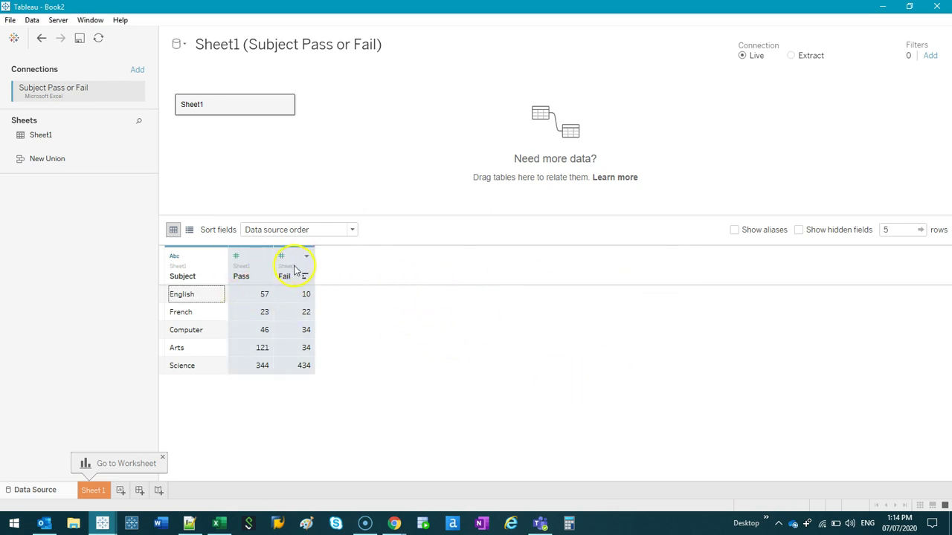
- Pivot Pass and Fail into name/value rows, enlarge the grid, and sort so Fail rows come first
right_click(295, 271)
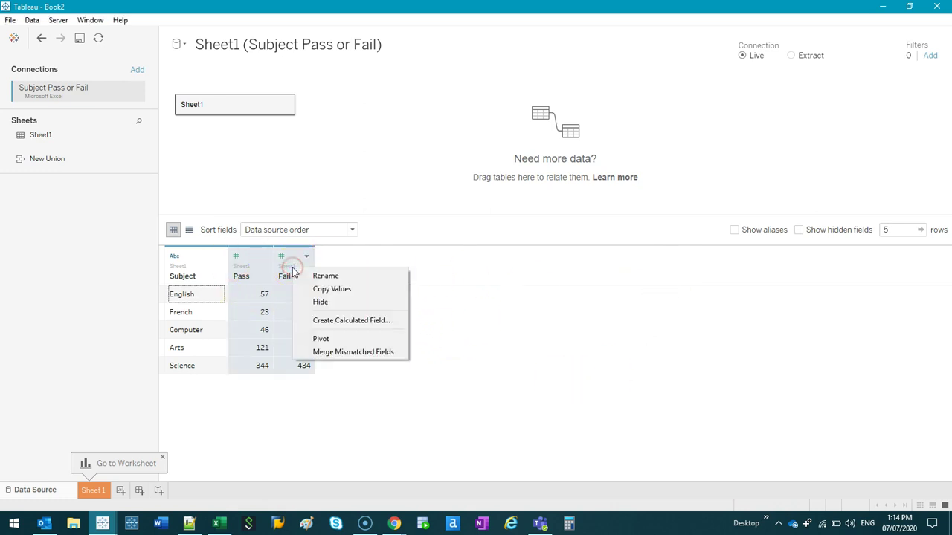
left_click(332, 347)
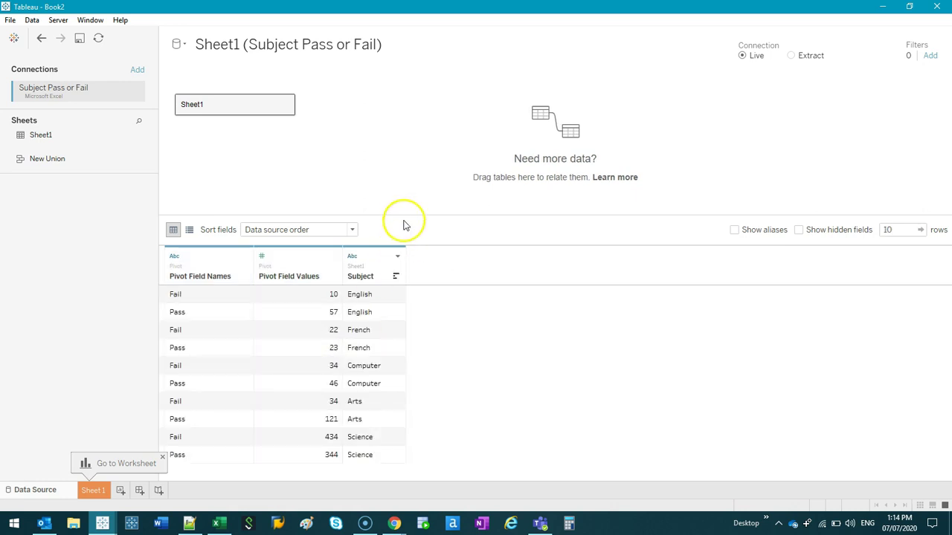
left_click_drag(404, 215, 405, 162)
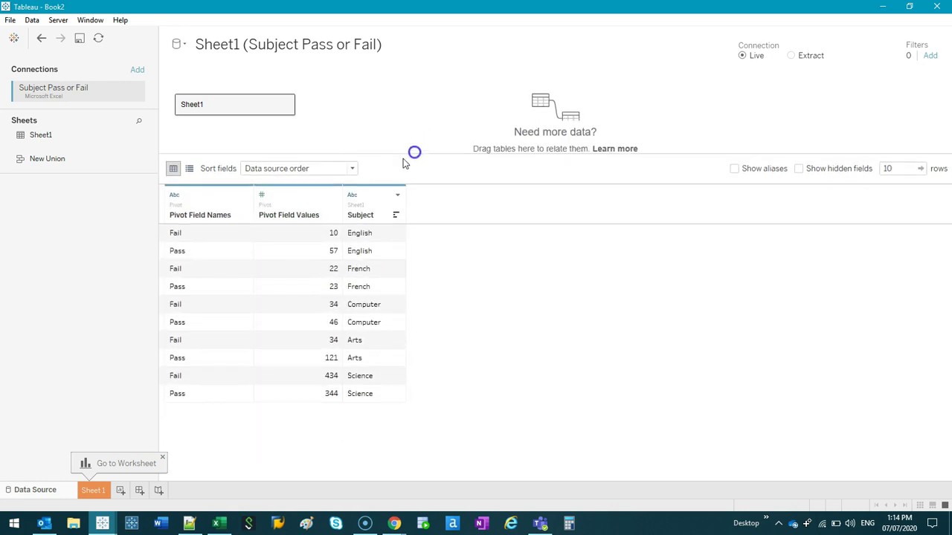
left_click(244, 216)
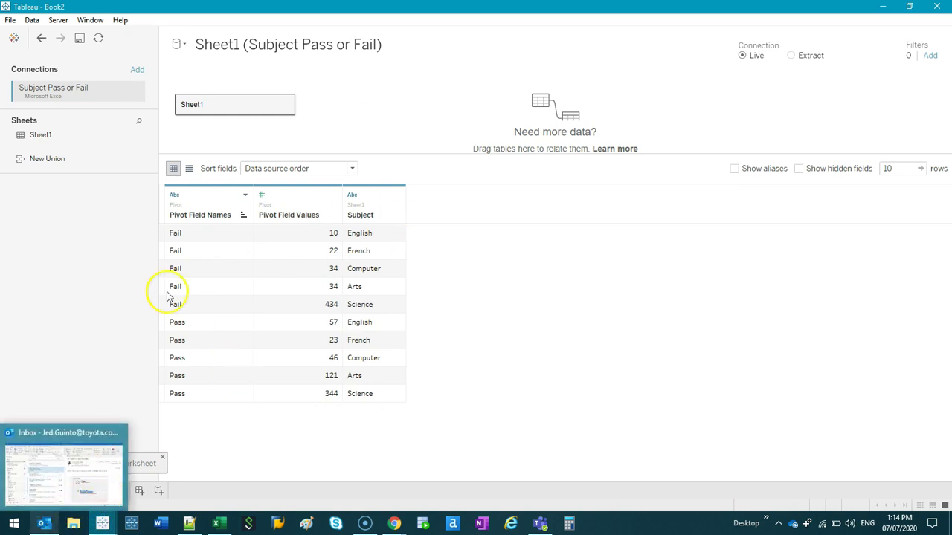
- Rename Pivot Field Names to 'Pass/Fail' and Pivot Field Values to 'Score' in the data grid
left_click(98, 489)
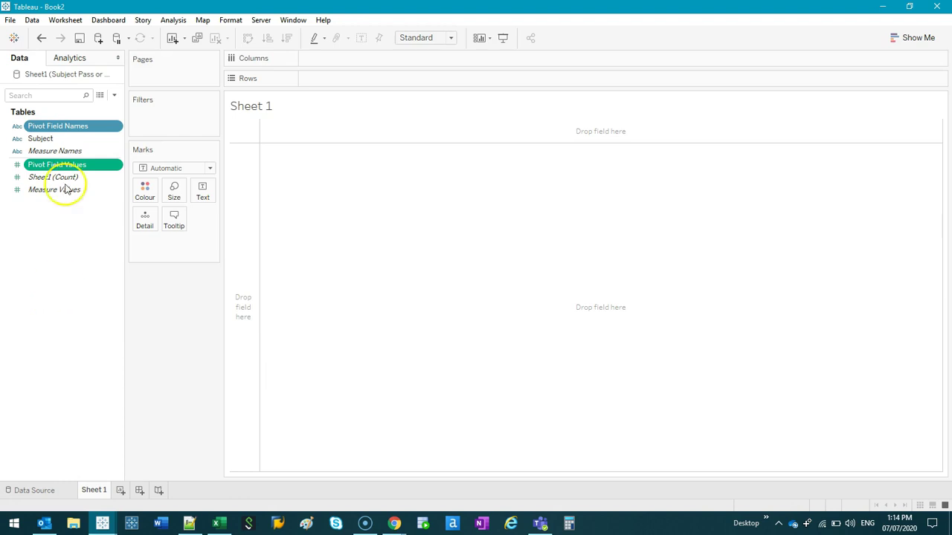
left_click(57, 478)
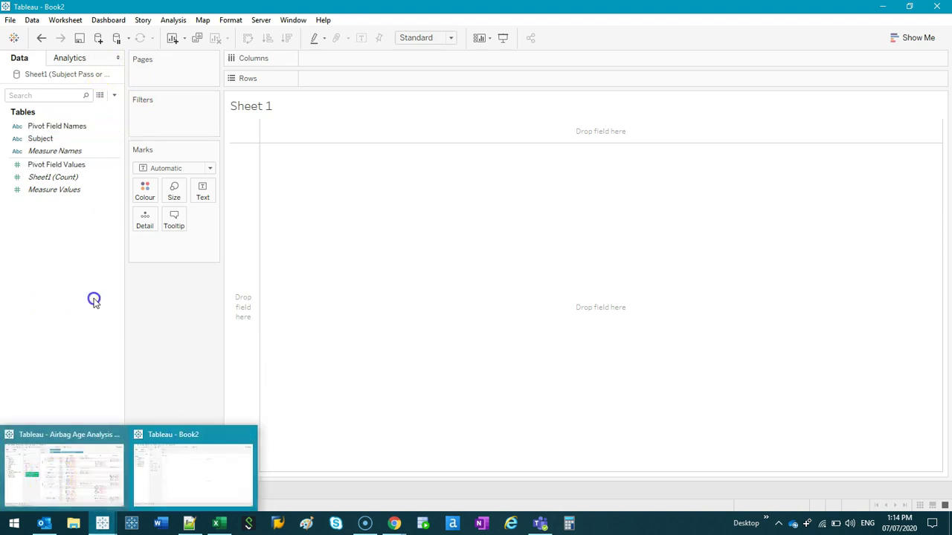
left_click(74, 489)
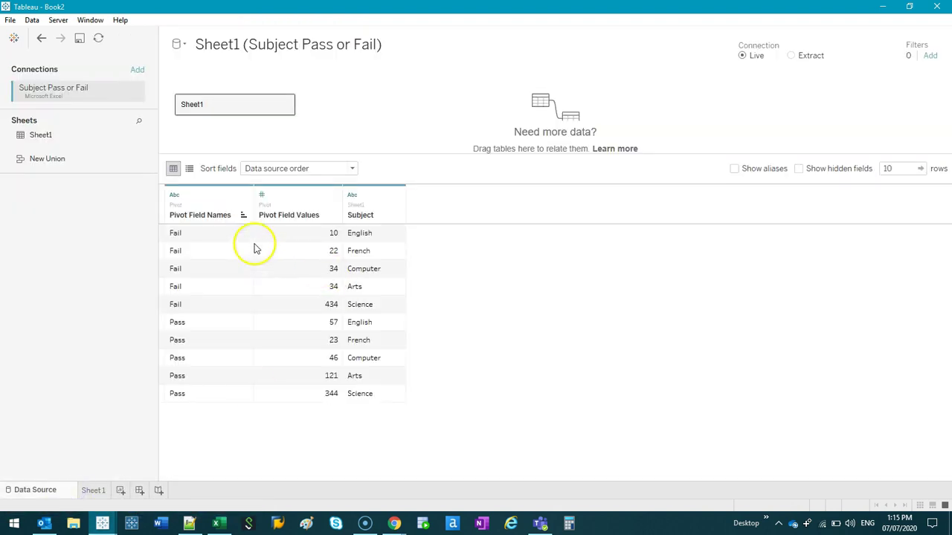
double_click(186, 217)
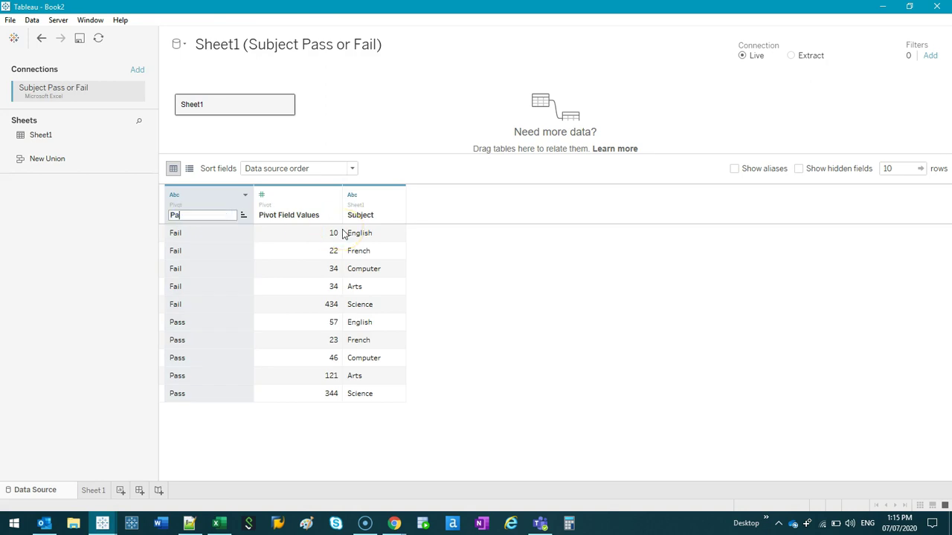
key("Return")
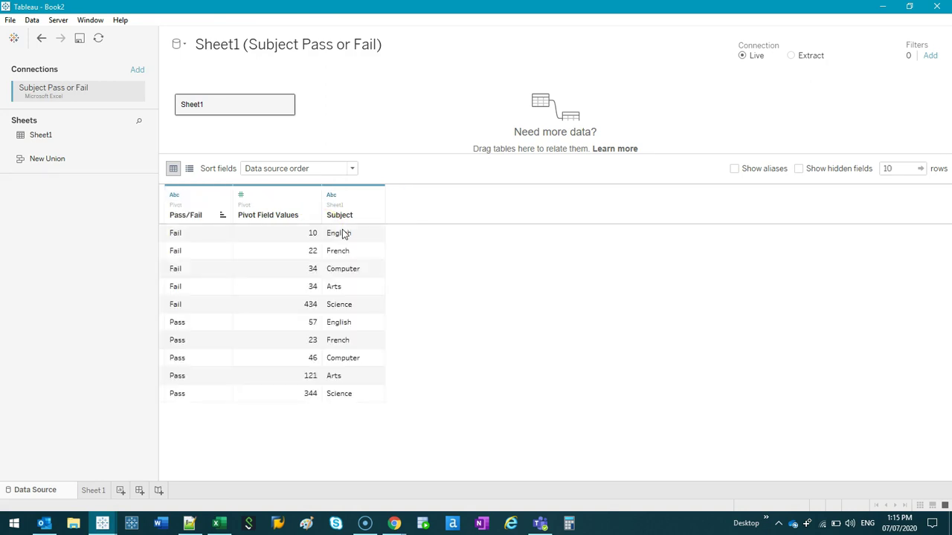
double_click(270, 216)
type("Score")
key("Return")
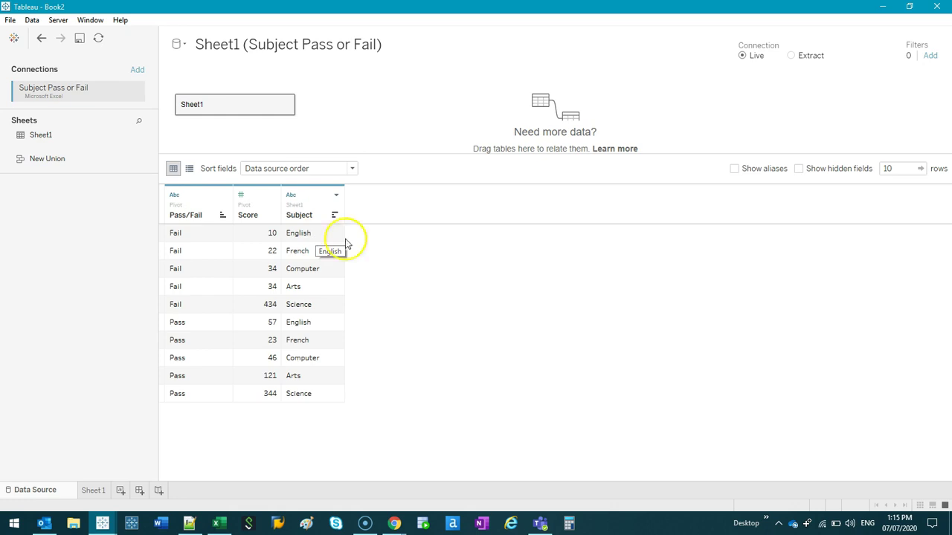
left_click(218, 523)
left_click_drag(182, 260, 251, 446)
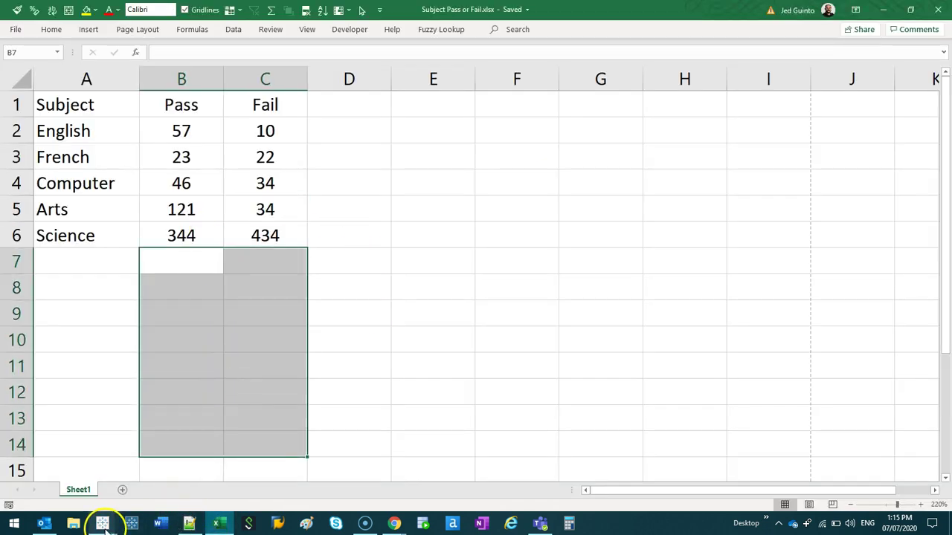
left_click(102, 524)
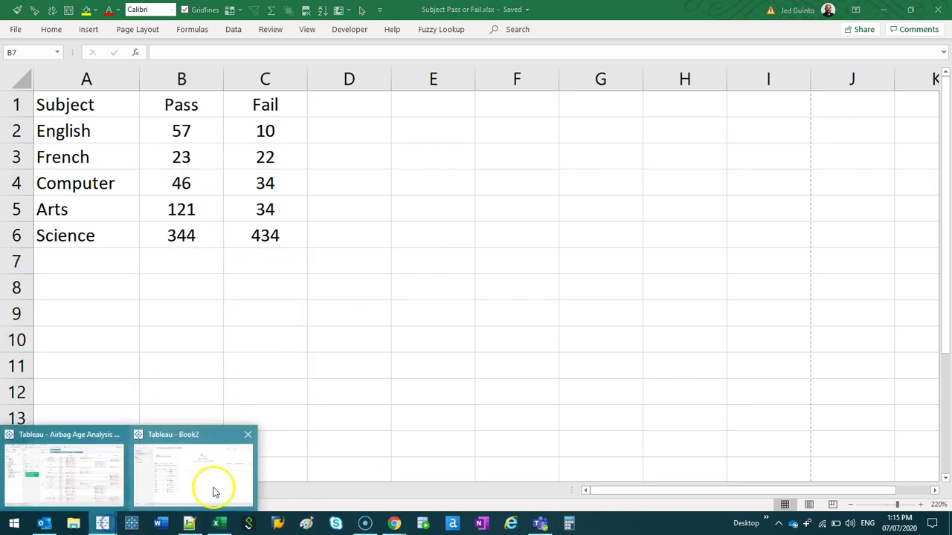
left_click(178, 476)
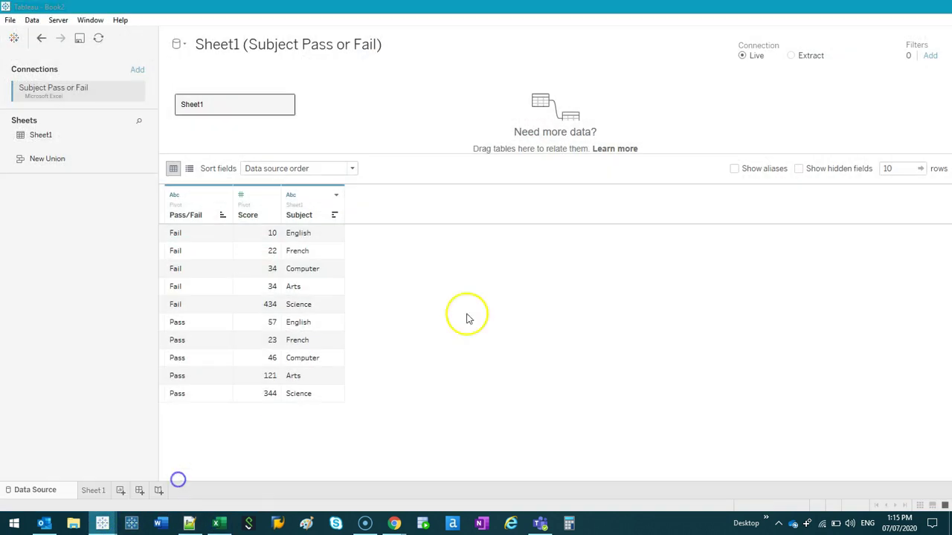
- Widen Sheet 1's Data pane and consult the Udemy Multiple bar graph question before returning to Book2
left_click(102, 492)
left_click_drag(127, 179, 136, 180)
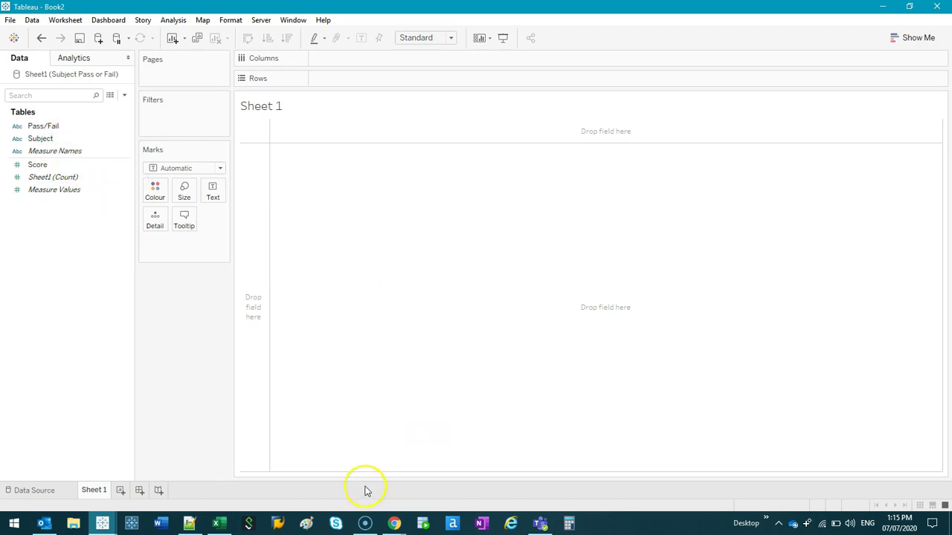
left_click(386, 526)
left_click(413, 476)
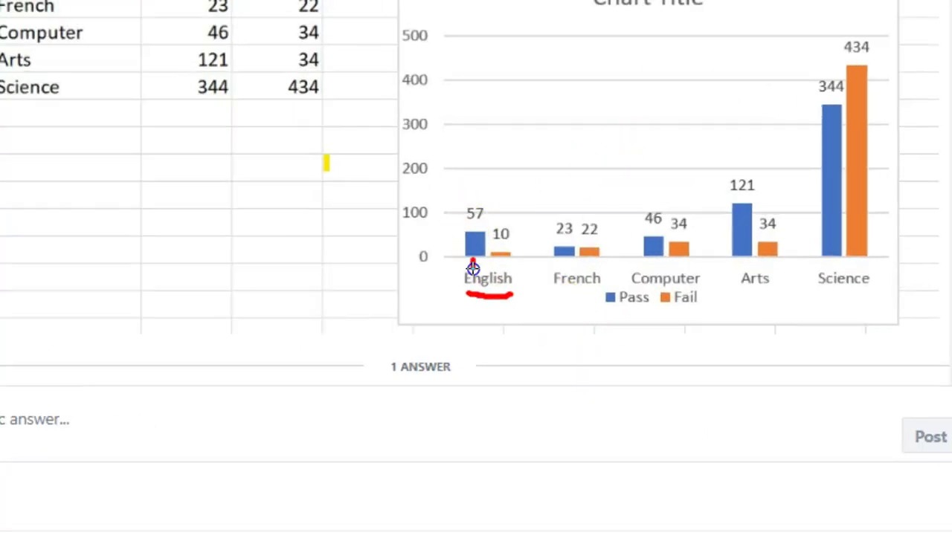
left_click(496, 258)
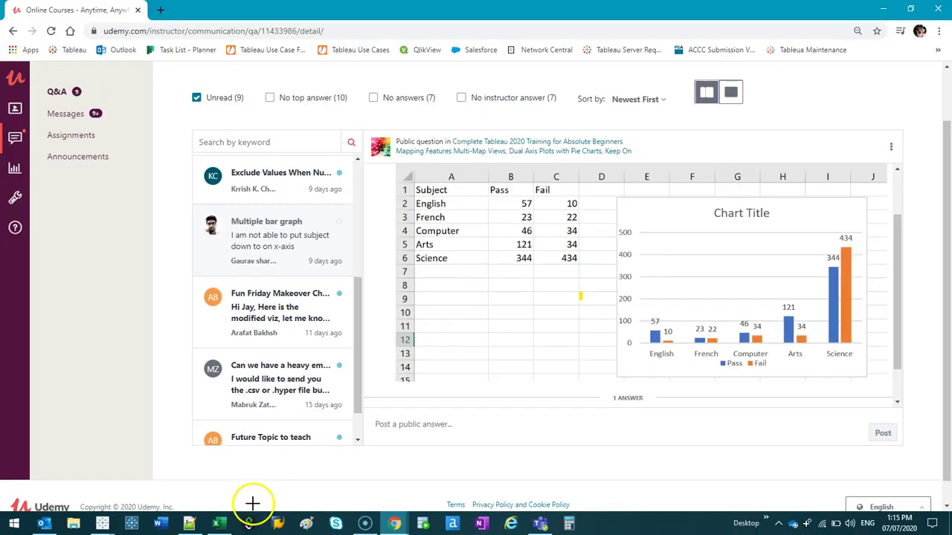
mouse_move(105, 520)
left_click(161, 490)
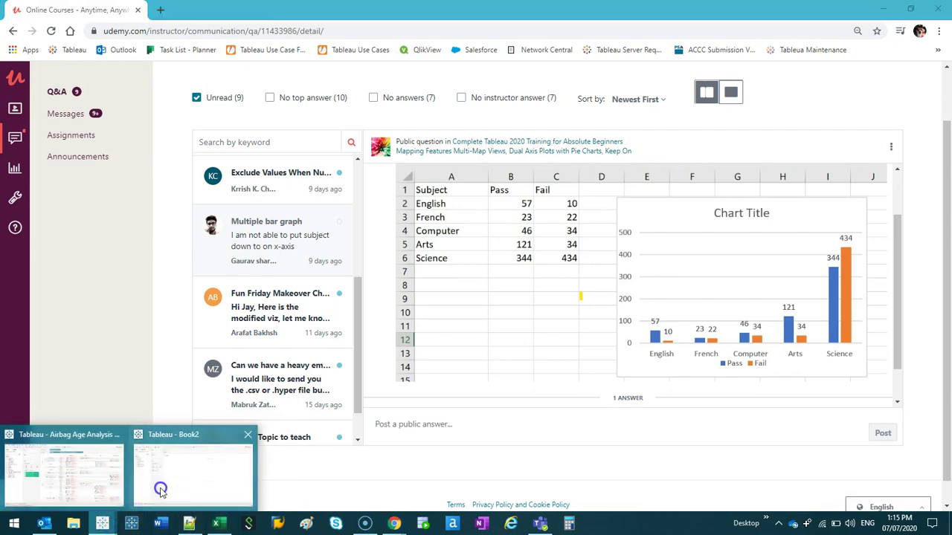
- Put Subject and Pass/Fail on Columns and SUM(Score) on Rows
left_click_drag(55, 137, 339, 59)
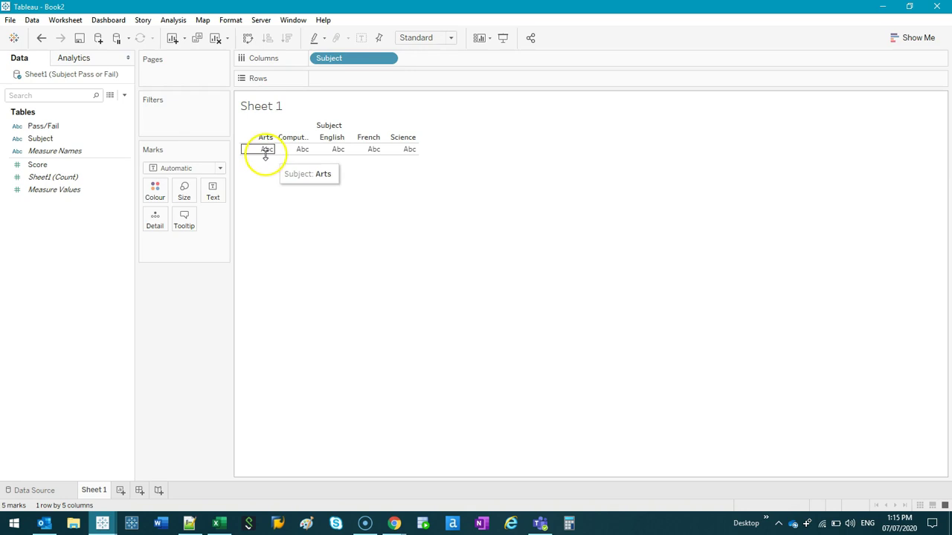
left_click_drag(43, 126, 441, 63)
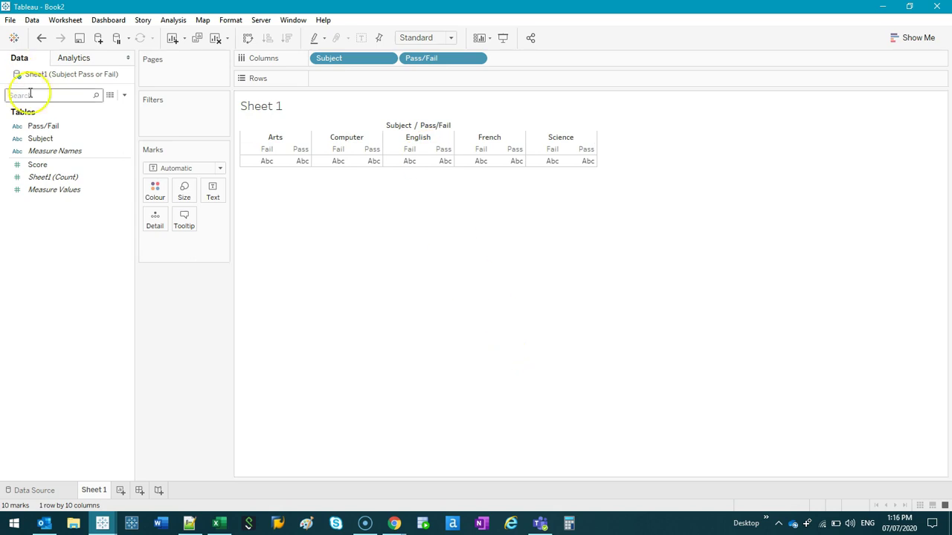
left_click_drag(37, 165, 336, 80)
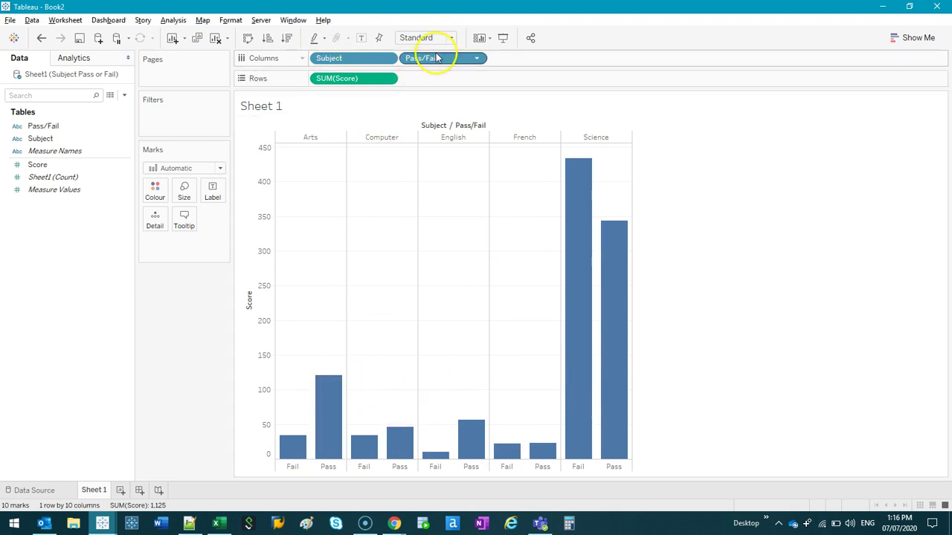
- Colour bars by Pass/Fail with Pass green and Fail red, and show mark labels
left_click_drag(437, 58, 162, 186)
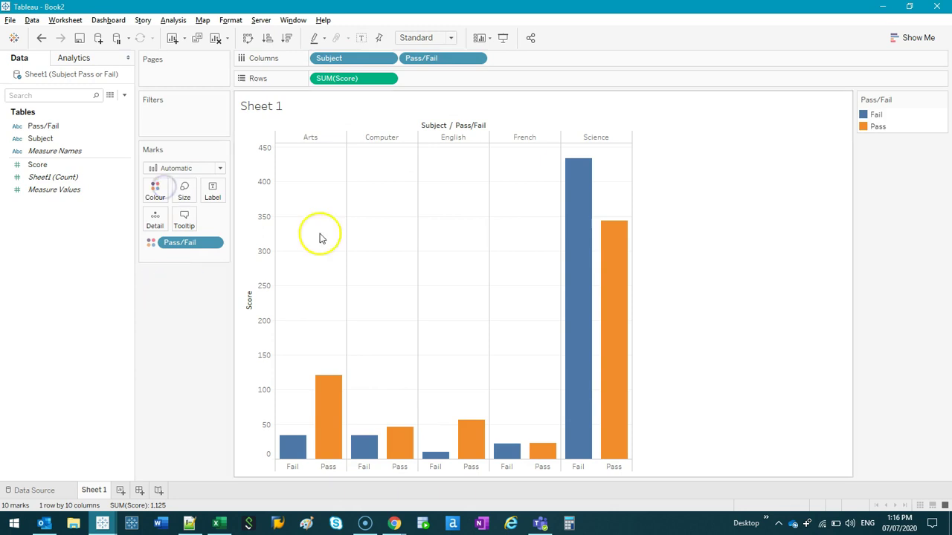
double_click(900, 119)
left_click(343, 170)
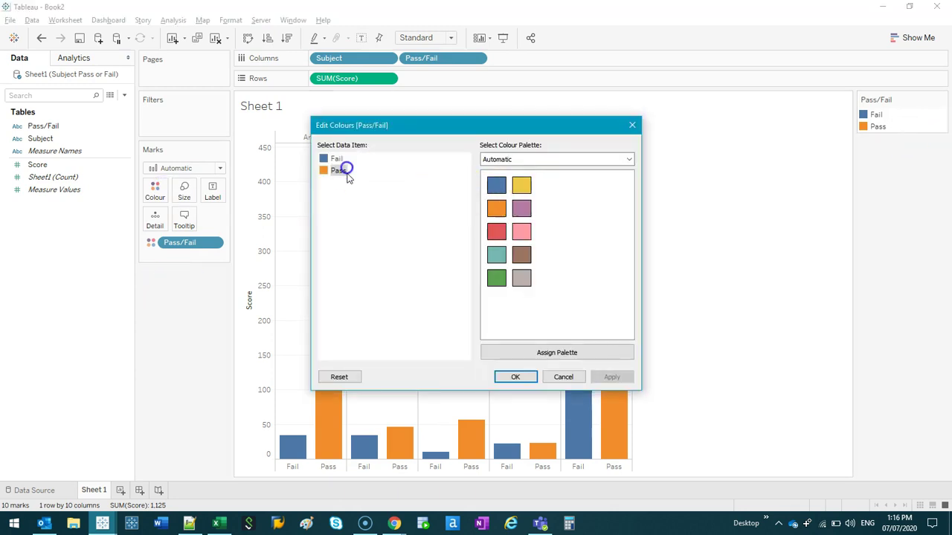
left_click(497, 277)
left_click(334, 159)
left_click(496, 231)
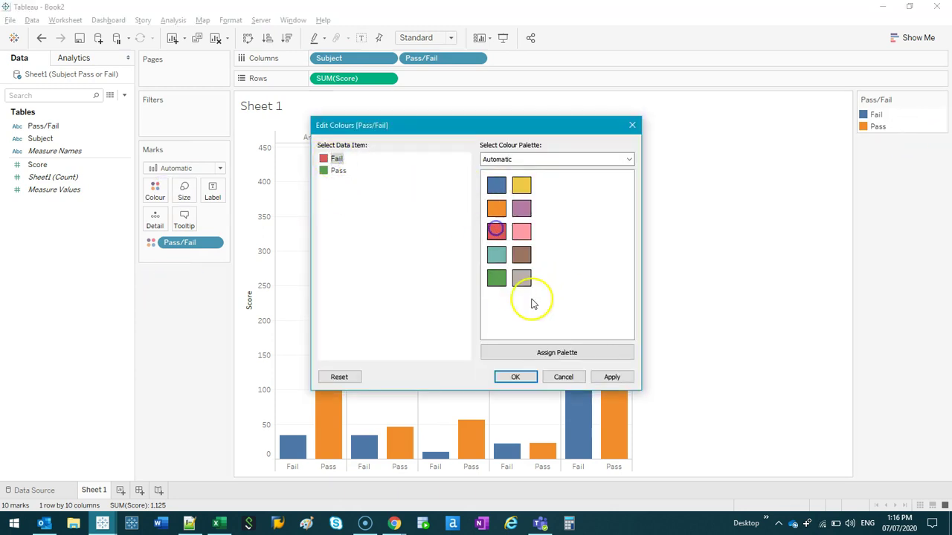
left_click(515, 376)
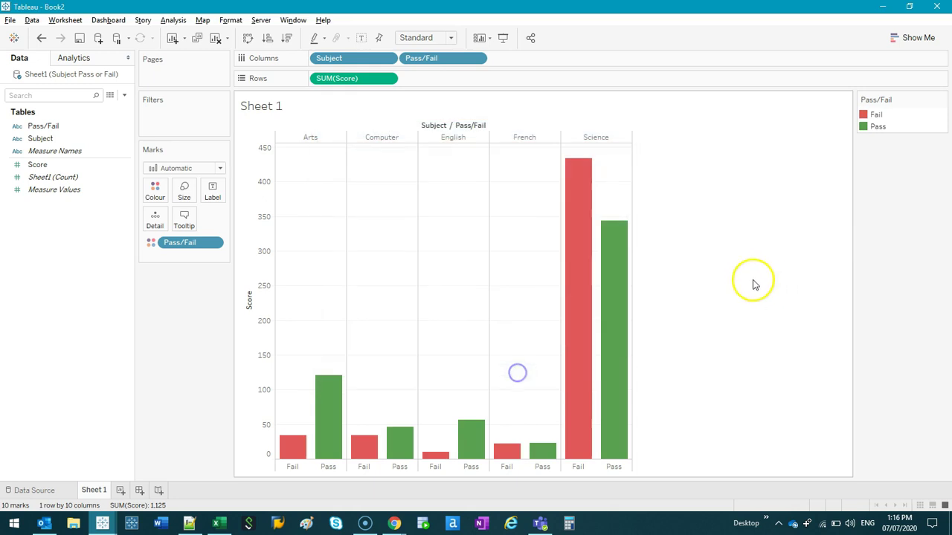
left_click(361, 38)
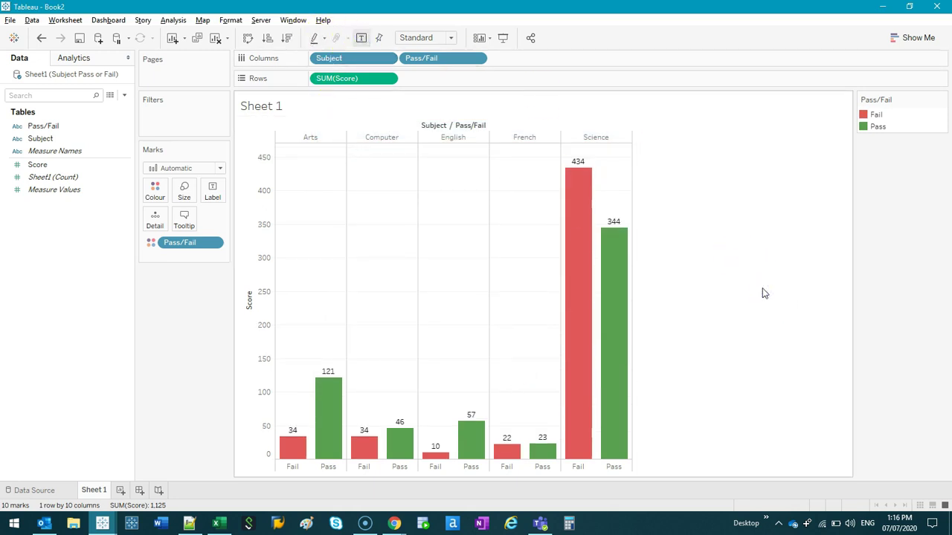